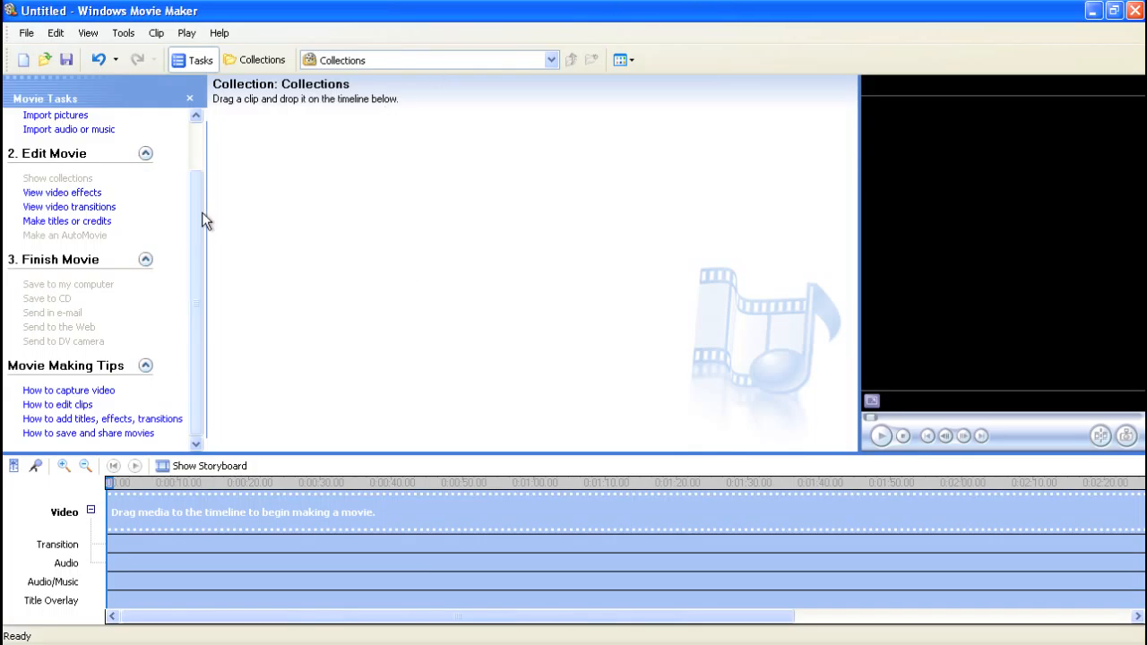
# Step: Switch the empty project to the storyboard view and back to the timeline view
pyautogui.moveTo(202, 213); pyautogui.dragTo(192, 107)
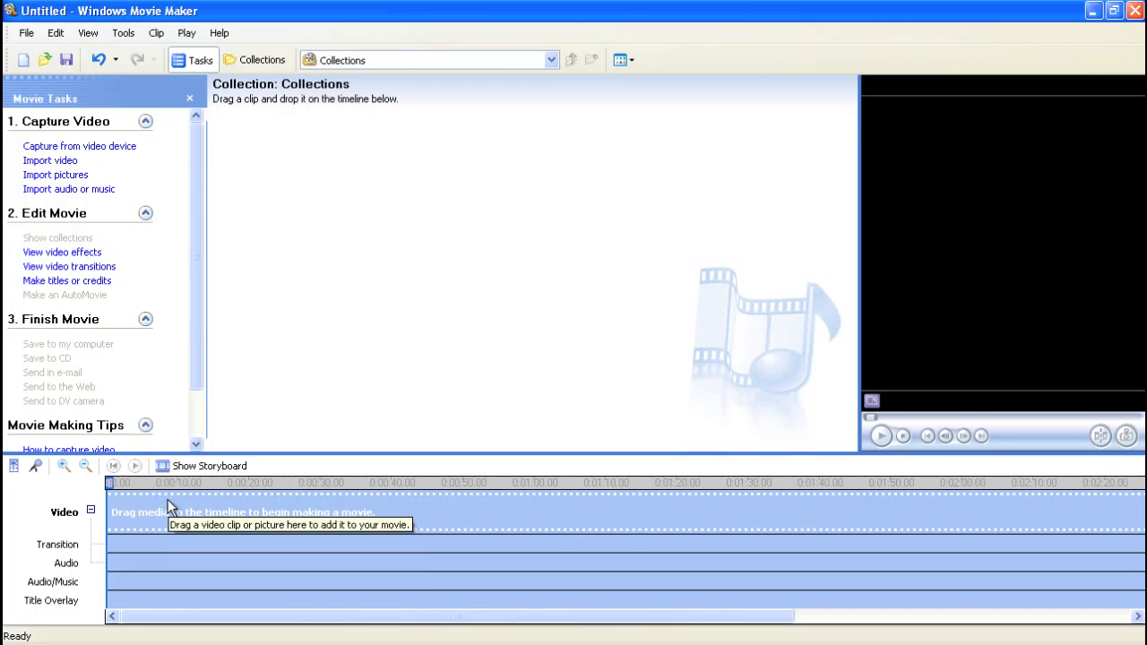
pyautogui.click(208, 467)
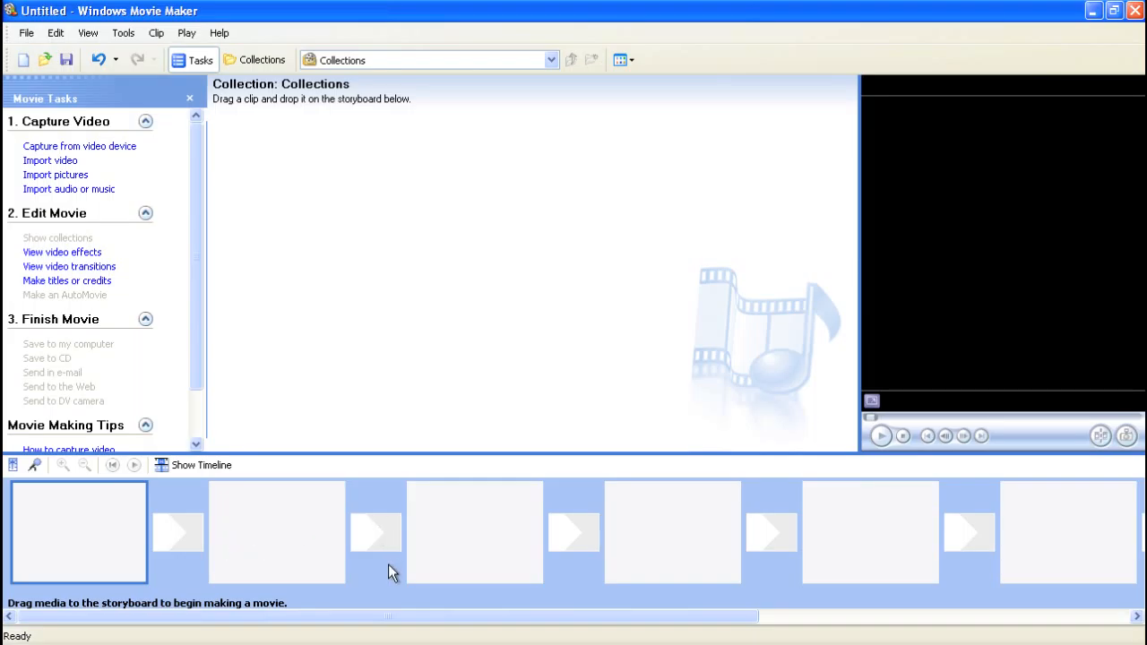
pyautogui.click(200, 467)
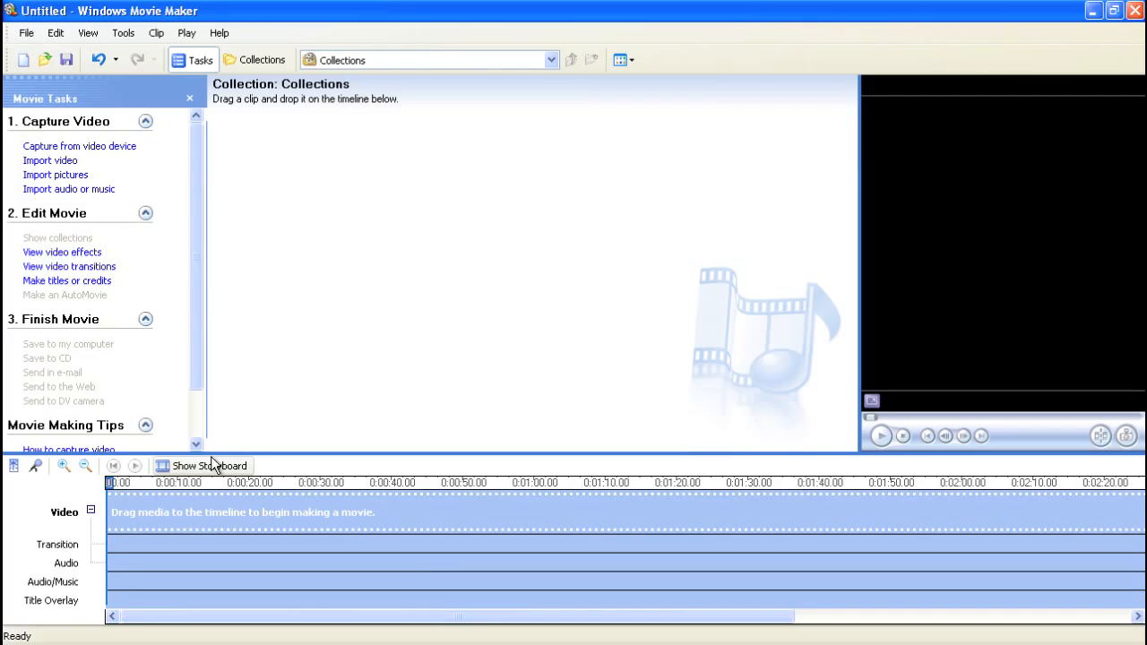
# Step: Save the project as moviemakerproject in the moviemaker_project folder on the Desktop, replacing the existing file
pyautogui.click(26, 33)
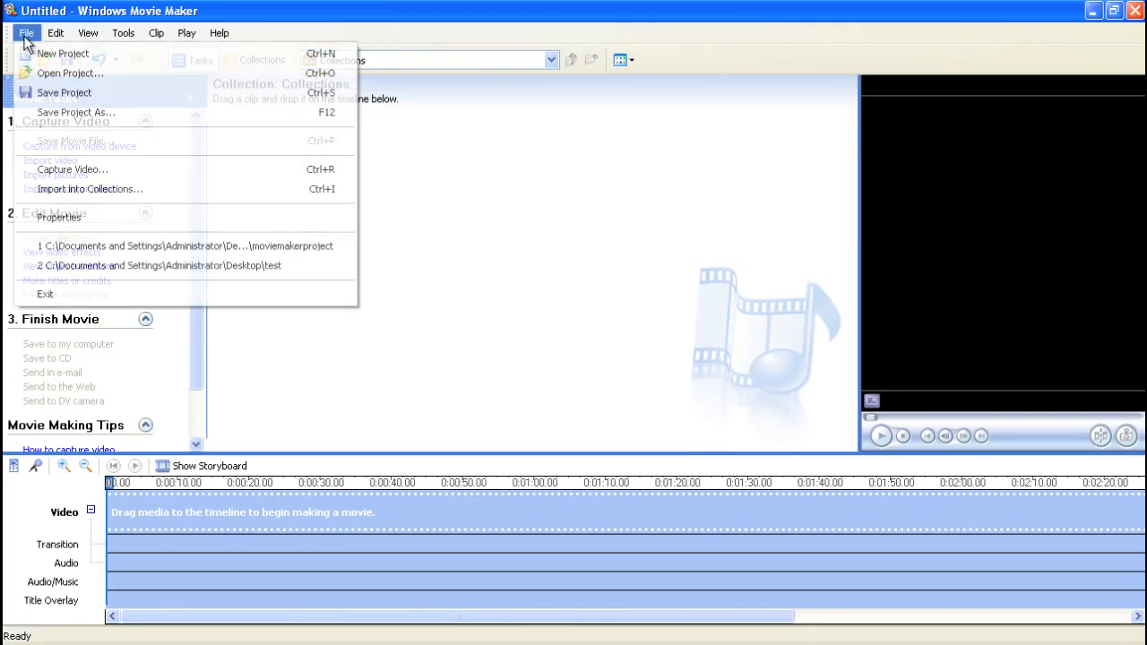
pyautogui.click(45, 92)
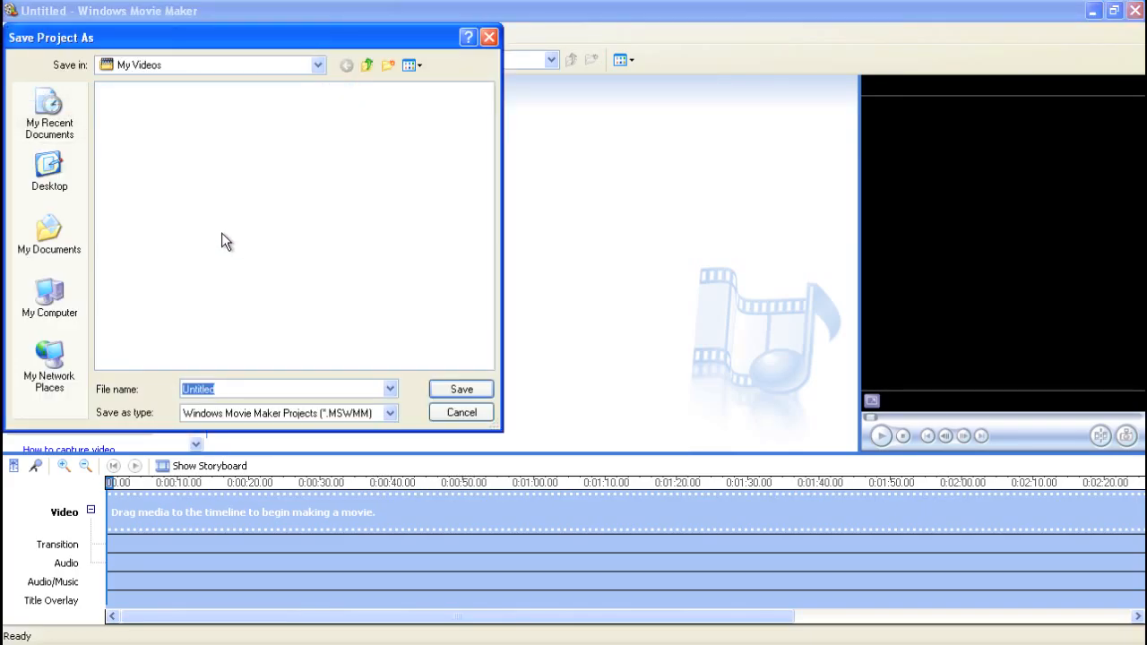
pyautogui.click(51, 164)
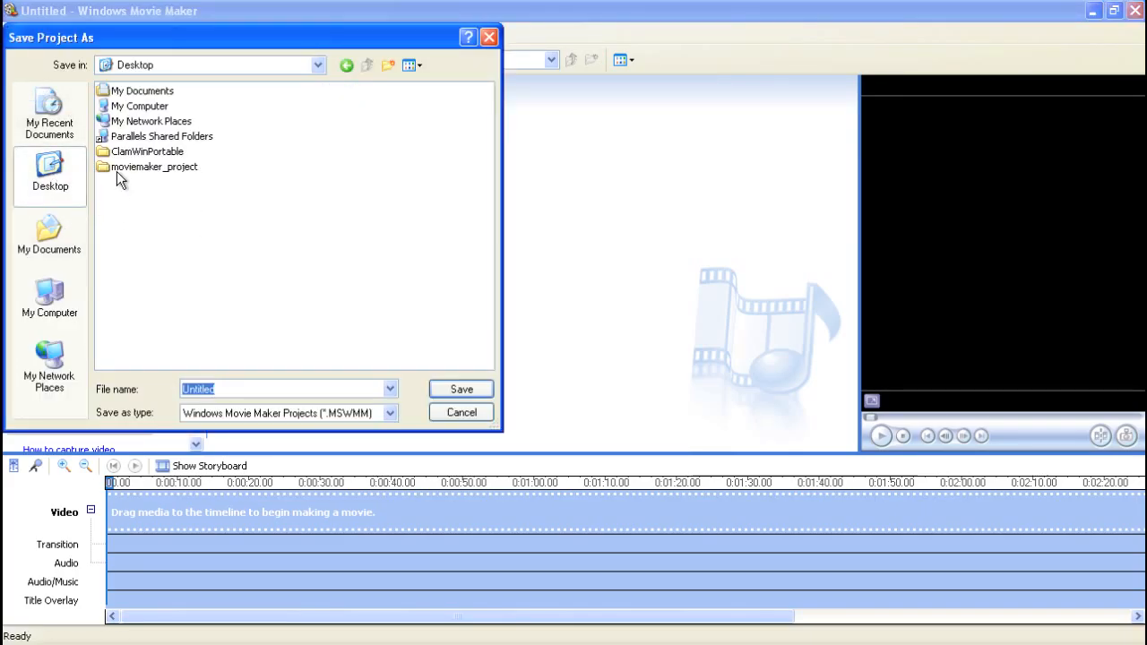
pyautogui.click(117, 167)
pyautogui.doubleClick(147, 162)
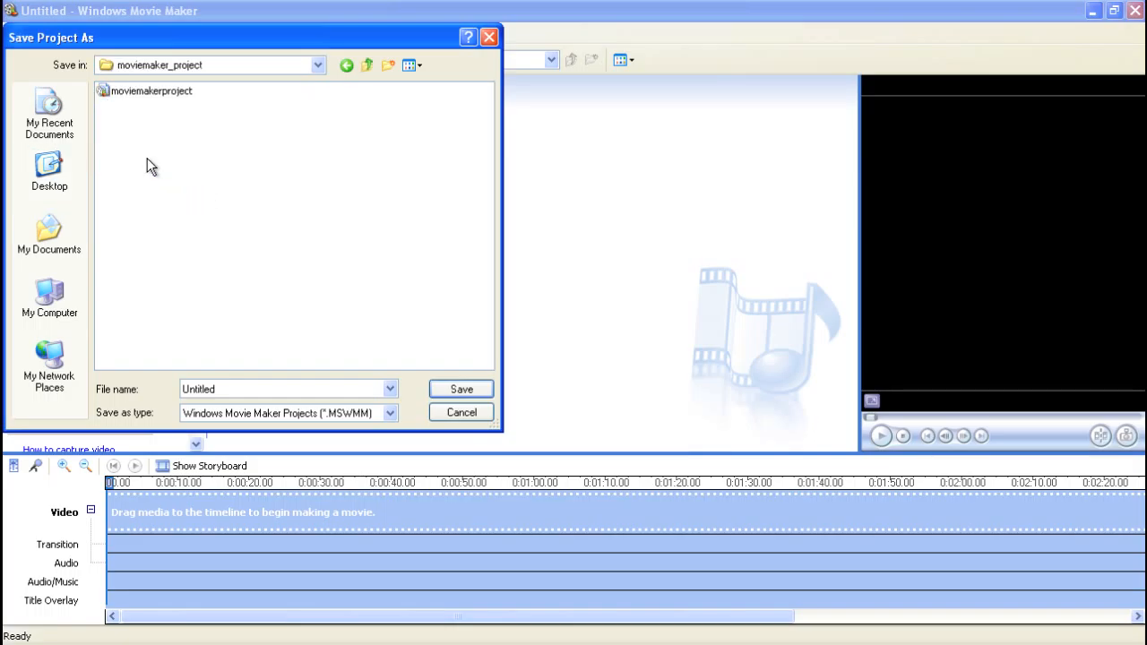
pyautogui.click(157, 94)
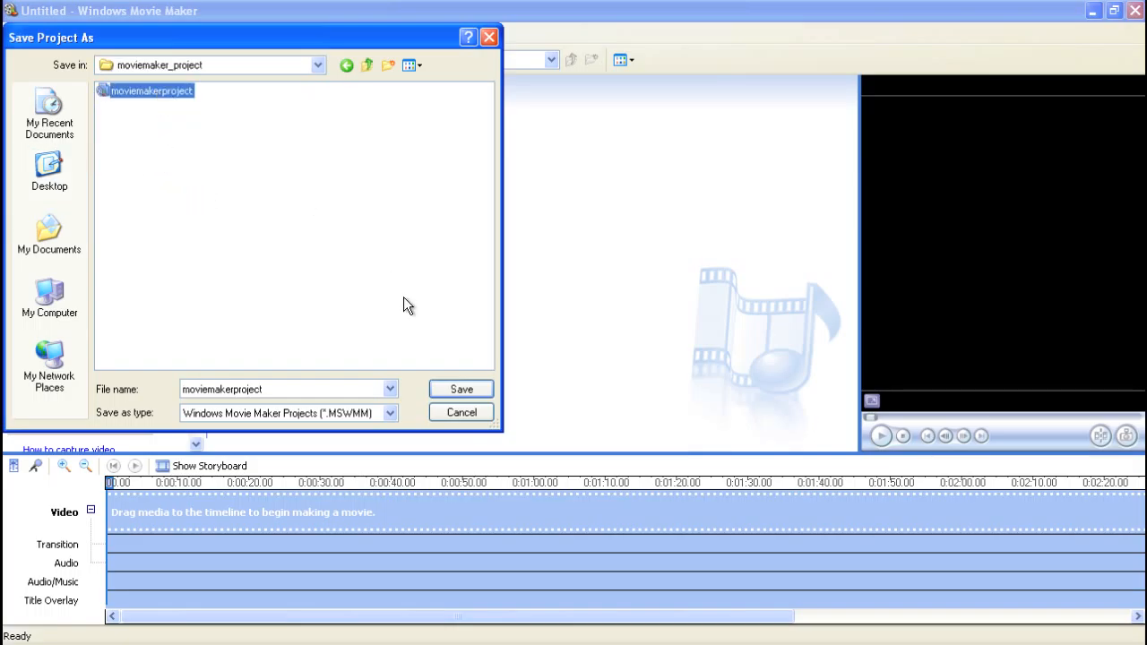
pyautogui.click(459, 389)
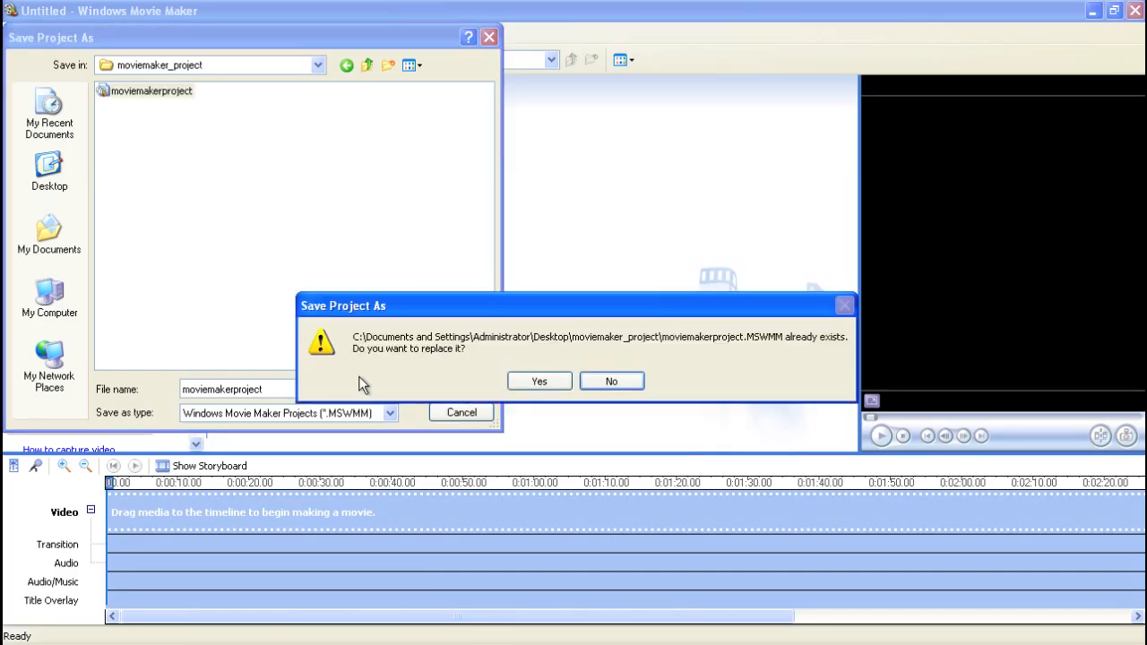
pyautogui.click(539, 383)
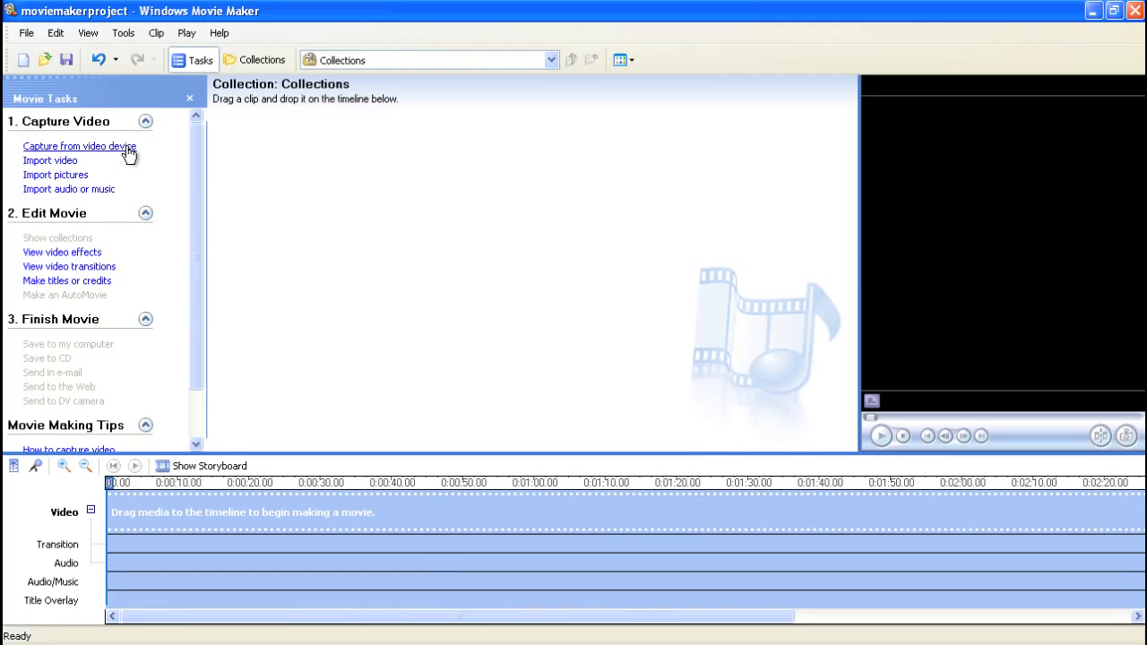
# Step: Import the video files Countdown, Projector1 and Projector2 from the moviemaker_project folder
pyautogui.click(69, 164)
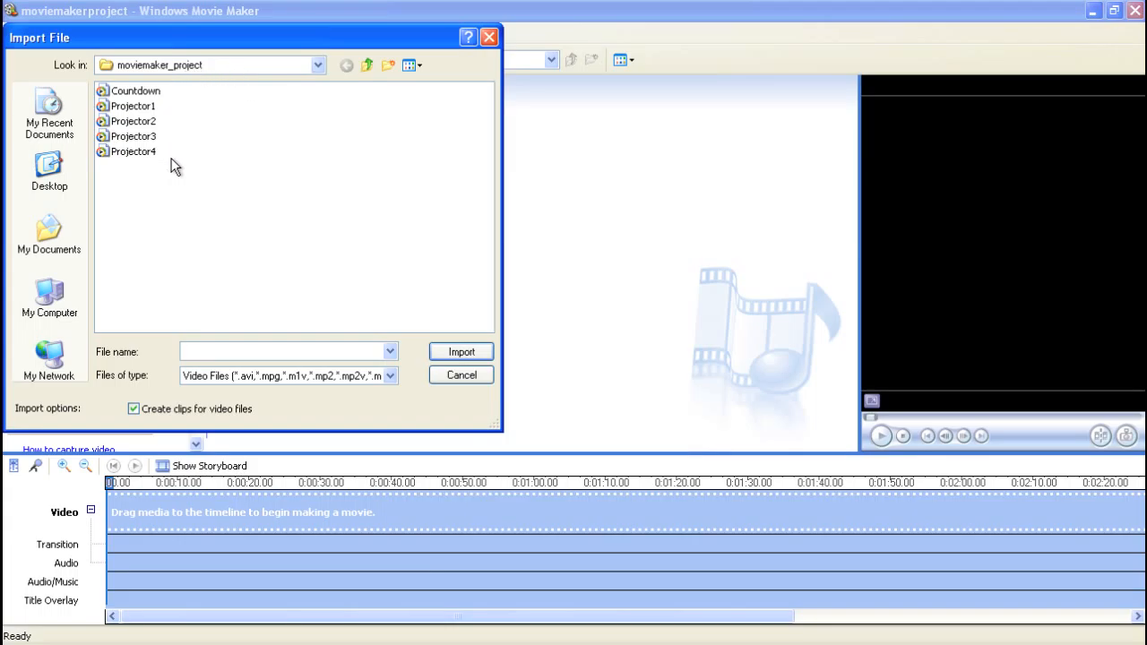
pyautogui.click(148, 92)
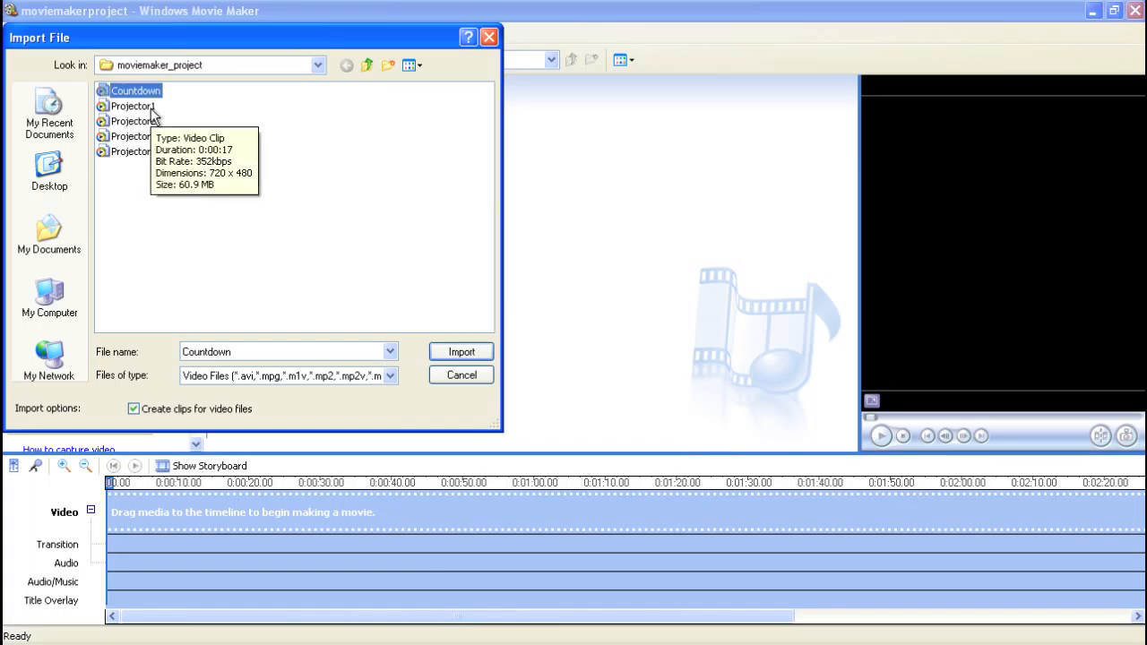
pyautogui.keyDown('ctrl'); pyautogui.click(148, 108); pyautogui.keyUp('ctrl')
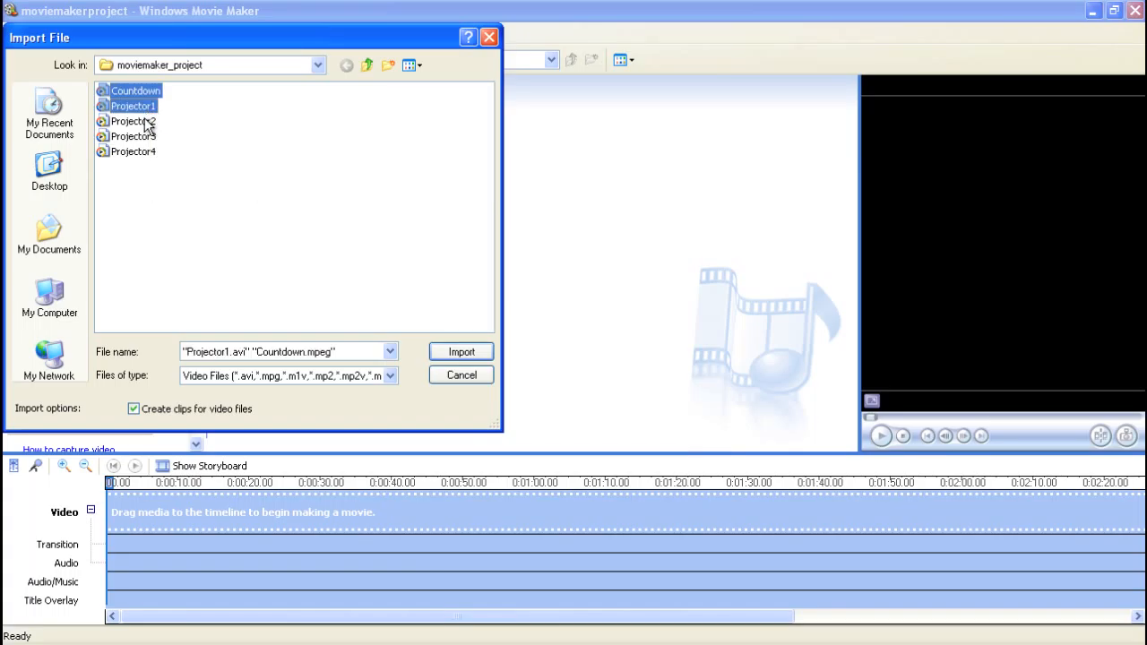
pyautogui.keyDown('ctrl'); pyautogui.click(146, 122); pyautogui.keyUp('ctrl')
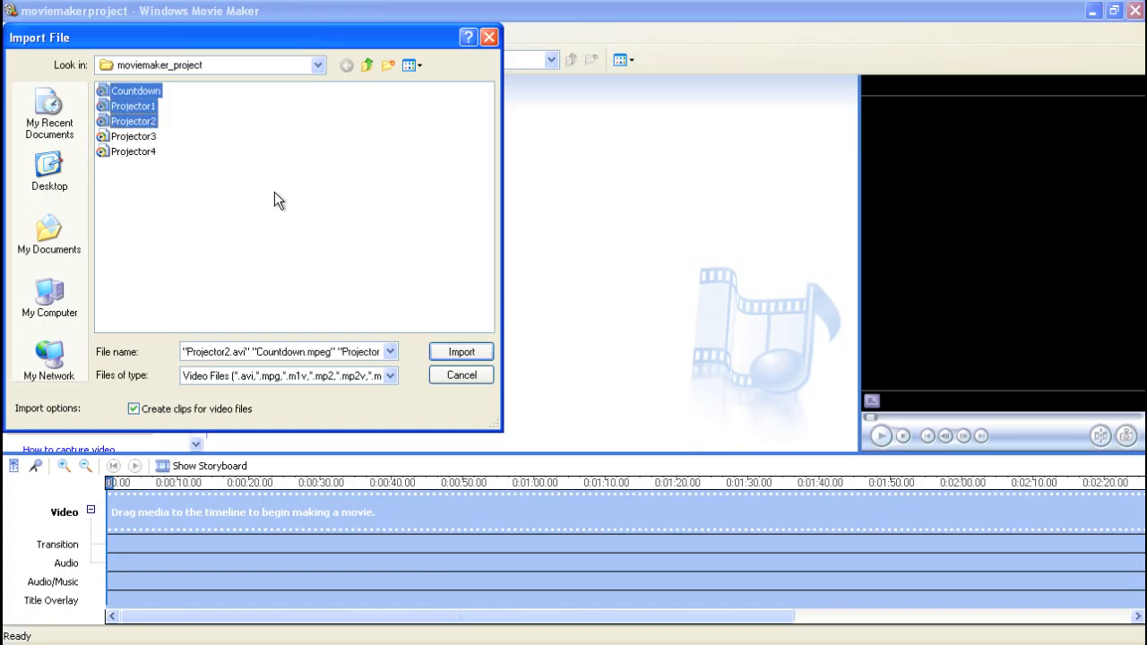
pyautogui.click(462, 353)
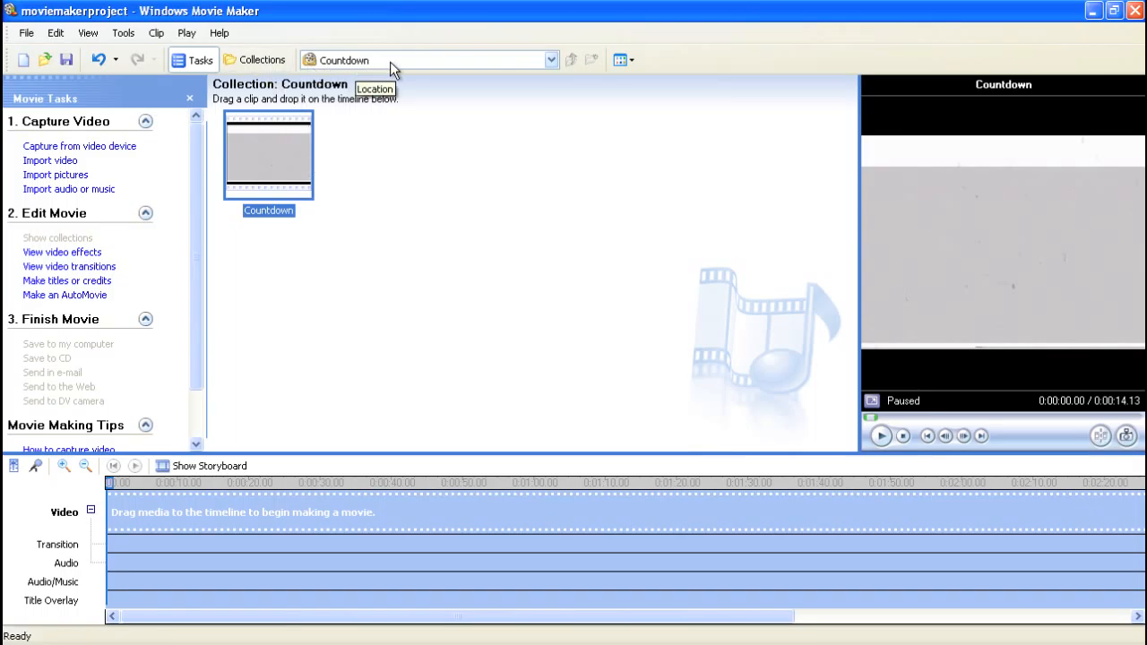
# Step: View the imported Countdown and Projector1 collections
pyautogui.click(551, 60)
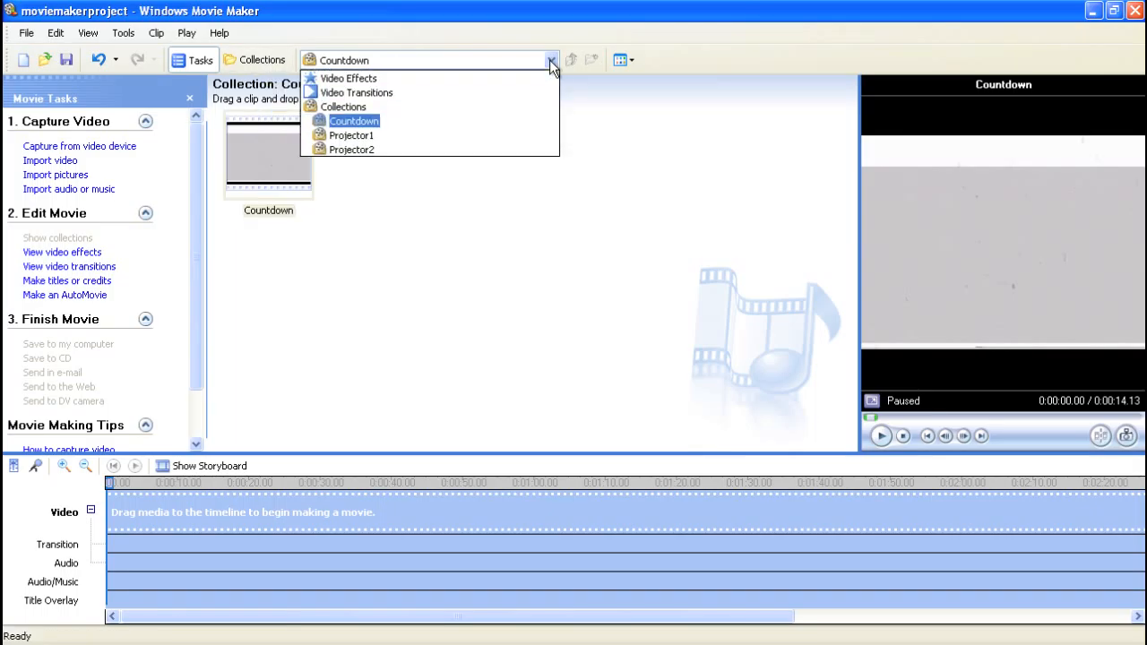
pyautogui.click(368, 122)
pyautogui.click(395, 62)
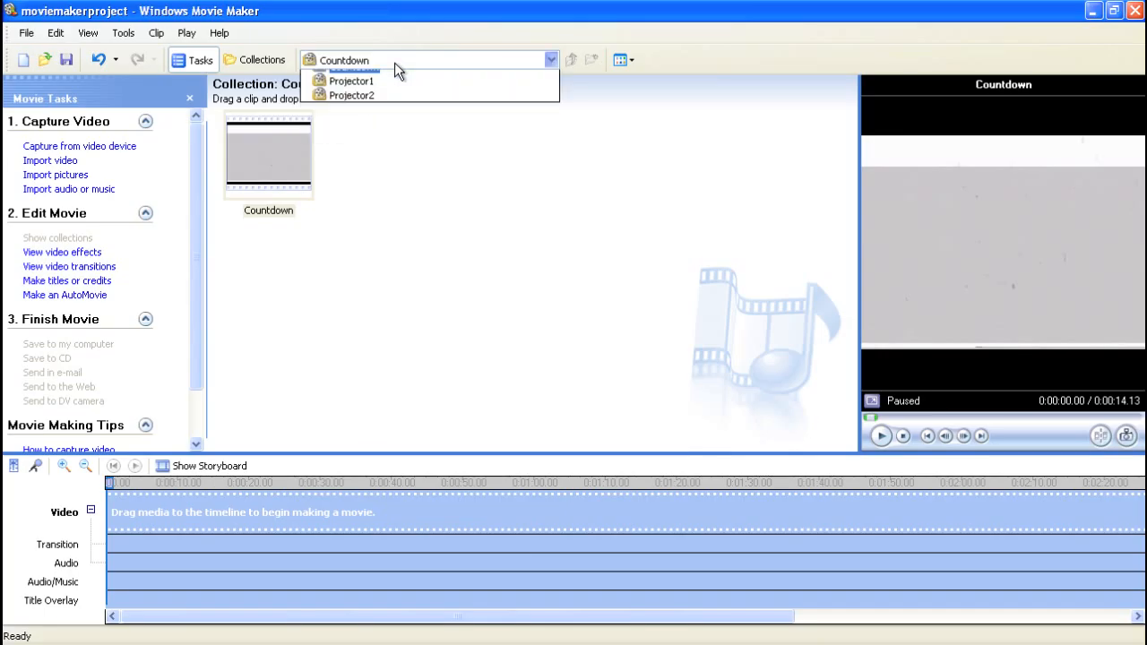
pyautogui.click(373, 134)
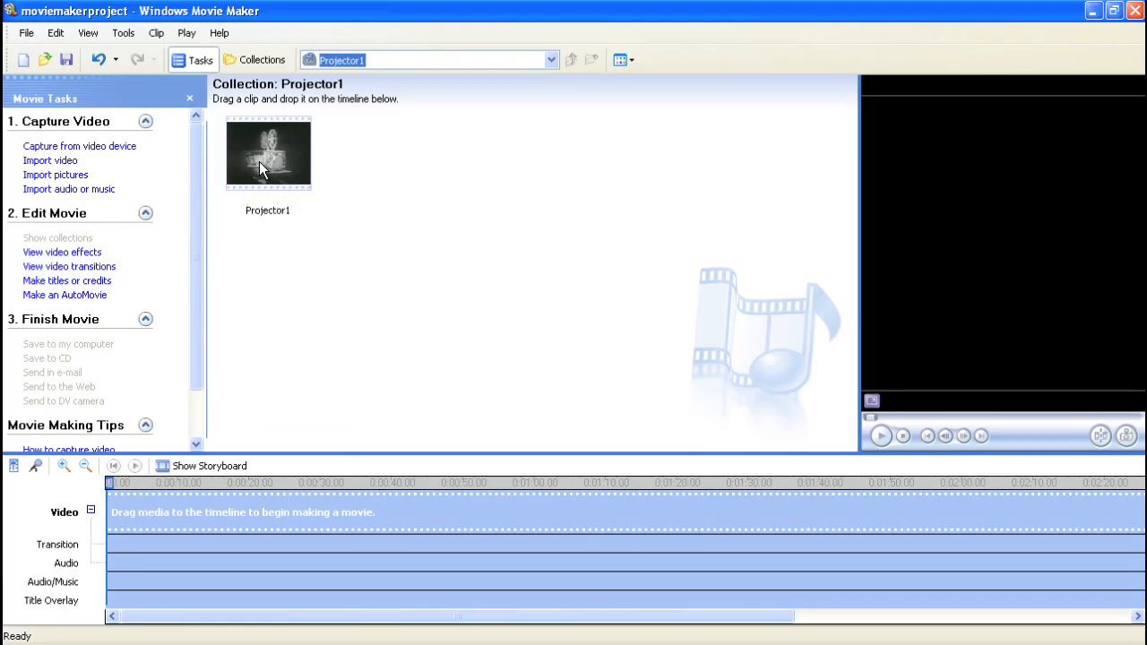
# Step: Add the Countdown clip from its collection to the start of the timeline's video track
pyautogui.click(381, 60)
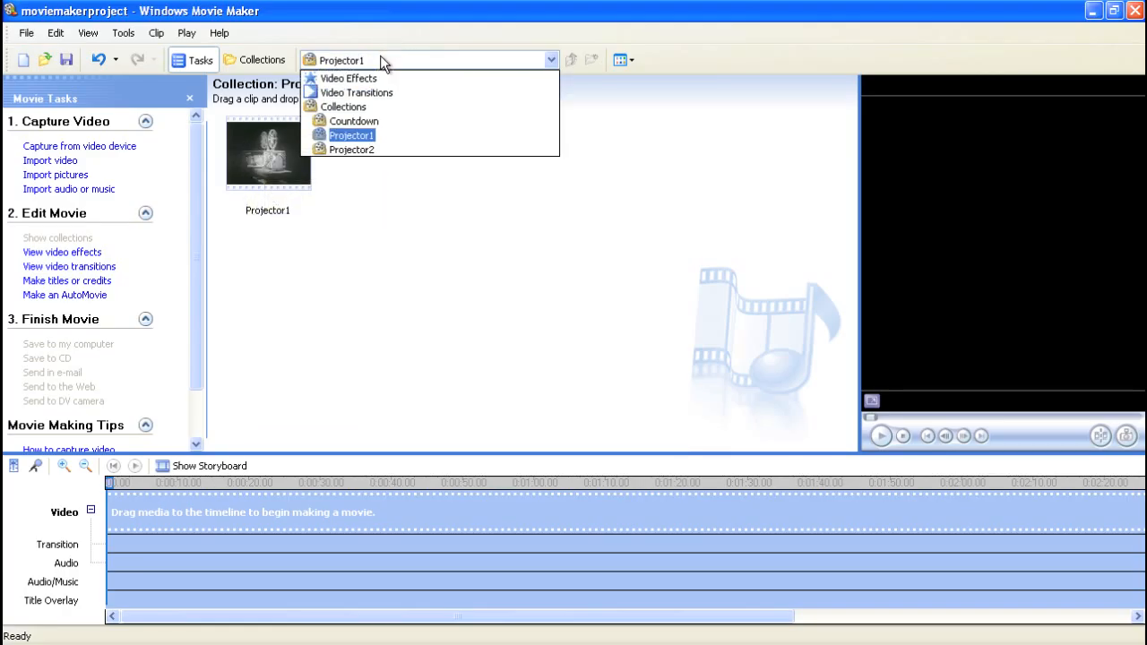
pyautogui.click(365, 121)
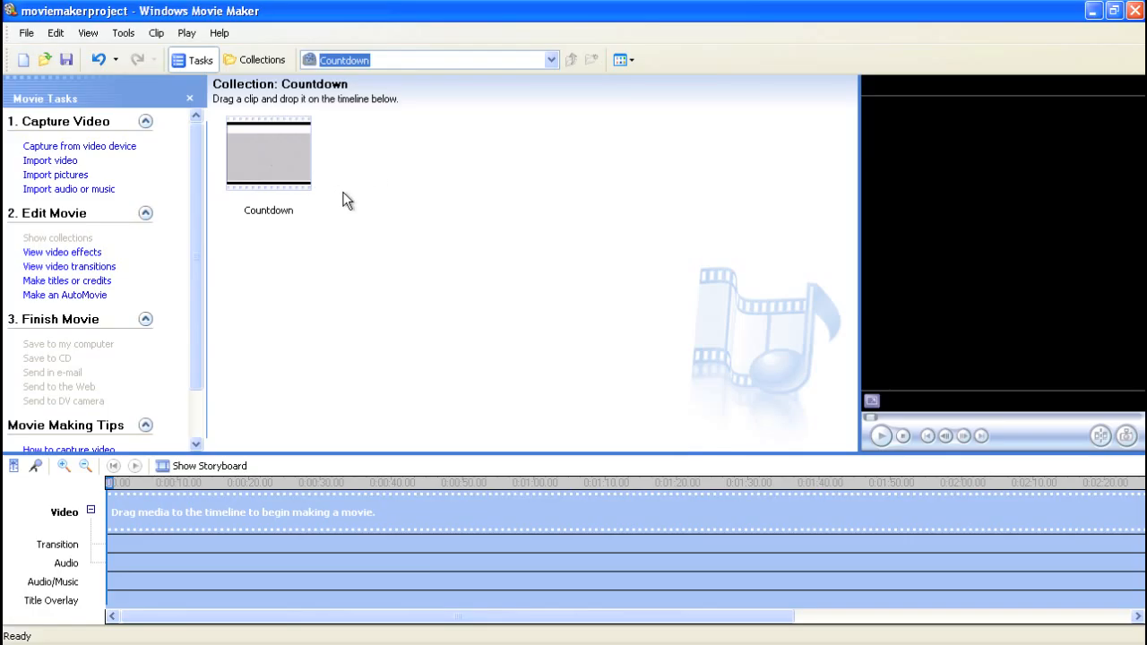
pyautogui.click(286, 162)
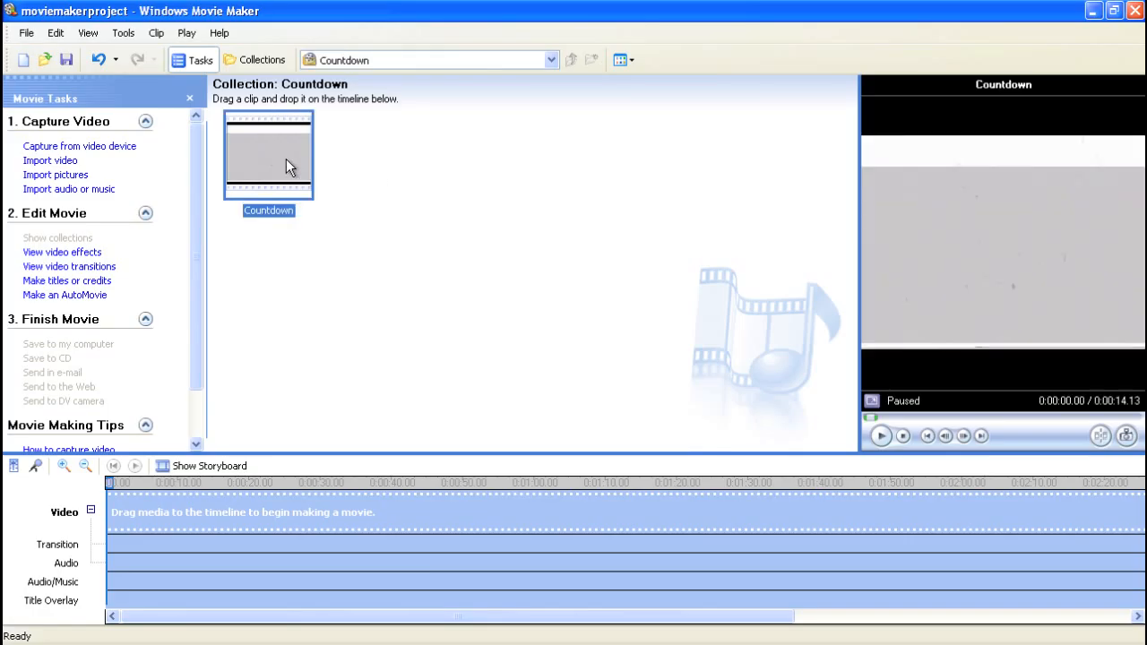
pyautogui.moveTo(287, 161); pyautogui.dragTo(168, 520)
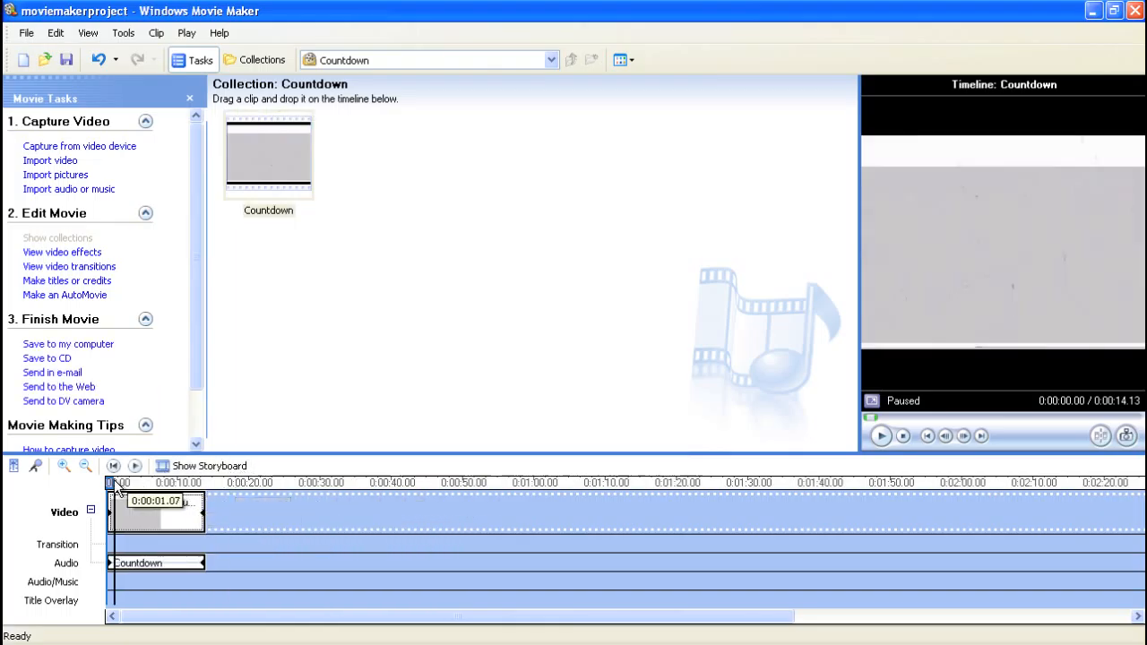
# Step: Move the playhead to about 0:00:04.7 in the Countdown clip and widen the preview monitor
pyautogui.click(124, 485)
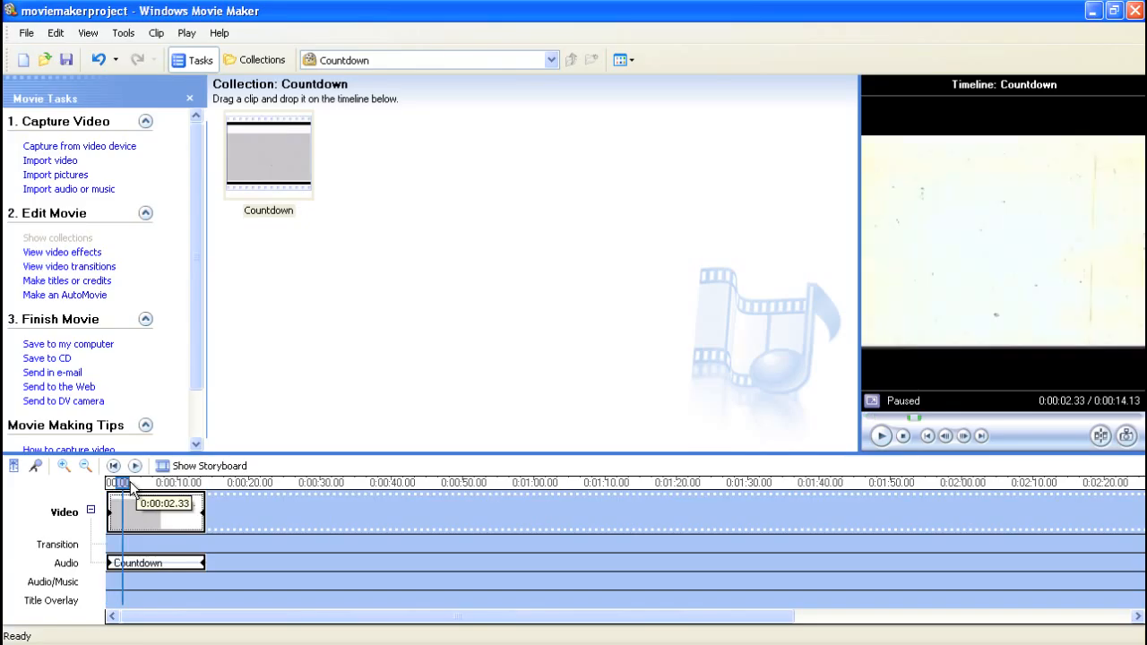
pyautogui.click(141, 485)
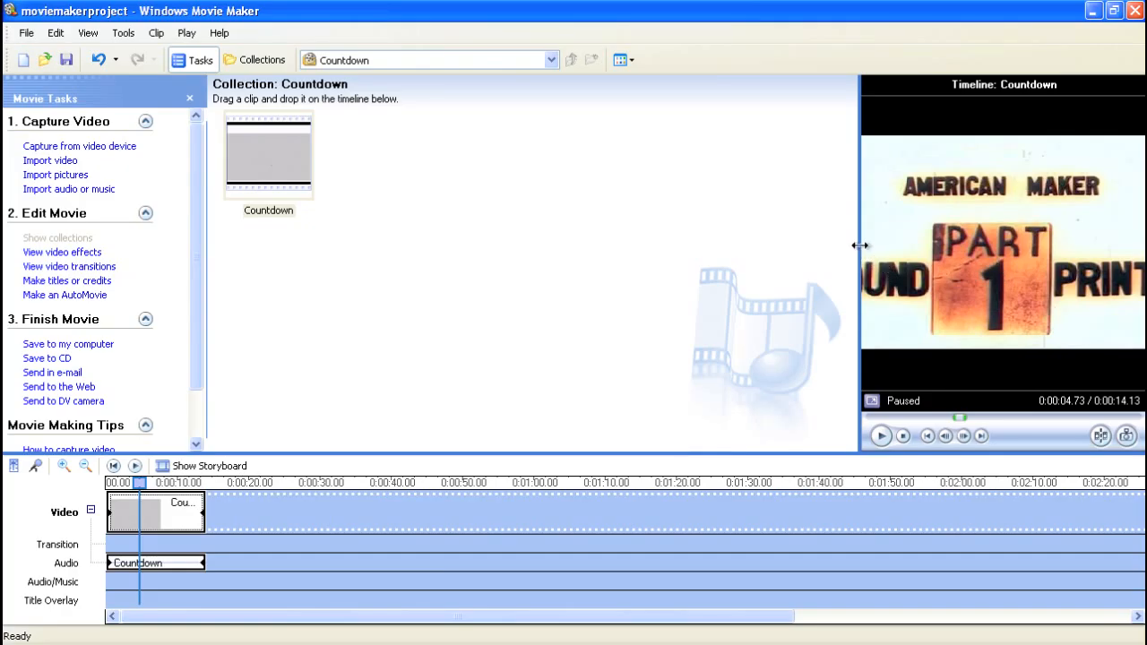
pyautogui.moveTo(860, 245); pyautogui.dragTo(751, 240)
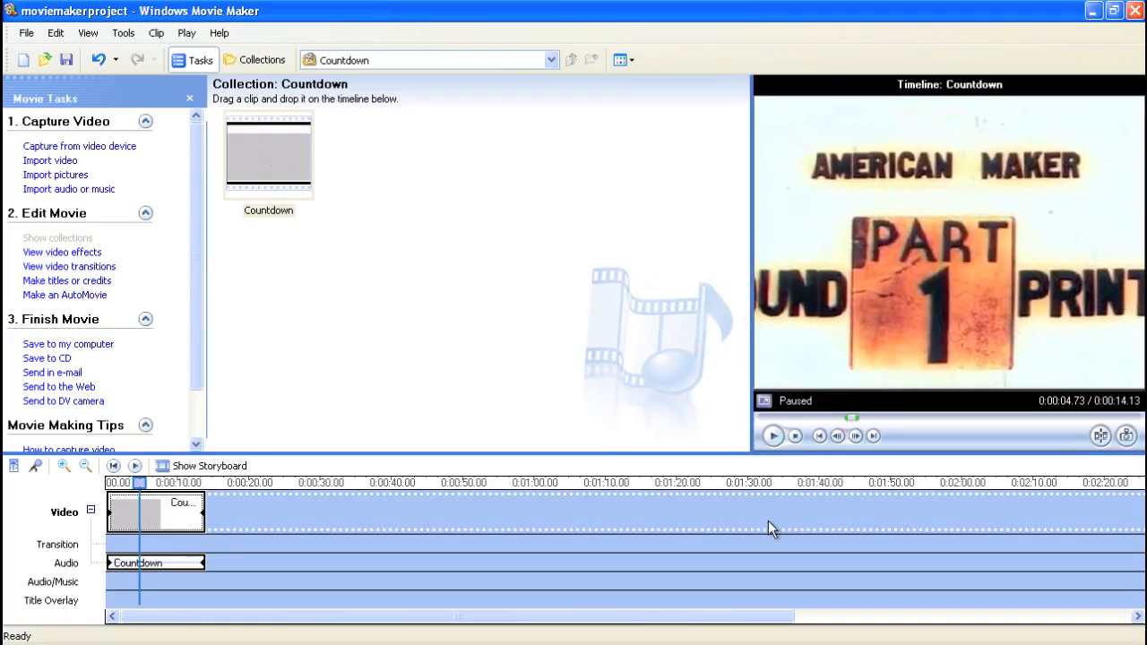
# Step: Preview part of the Countdown clip, pause it and return the playhead to near the clip's start
pyautogui.click(776, 437)
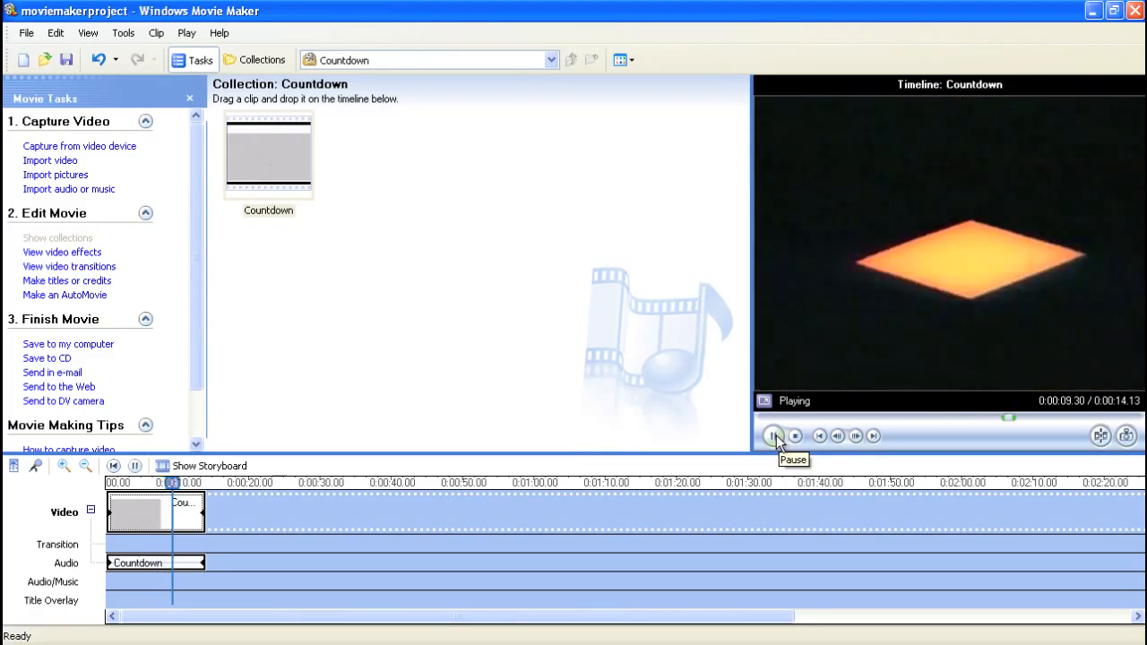
pyautogui.click(774, 437)
pyautogui.moveTo(175, 484); pyautogui.dragTo(108, 480)
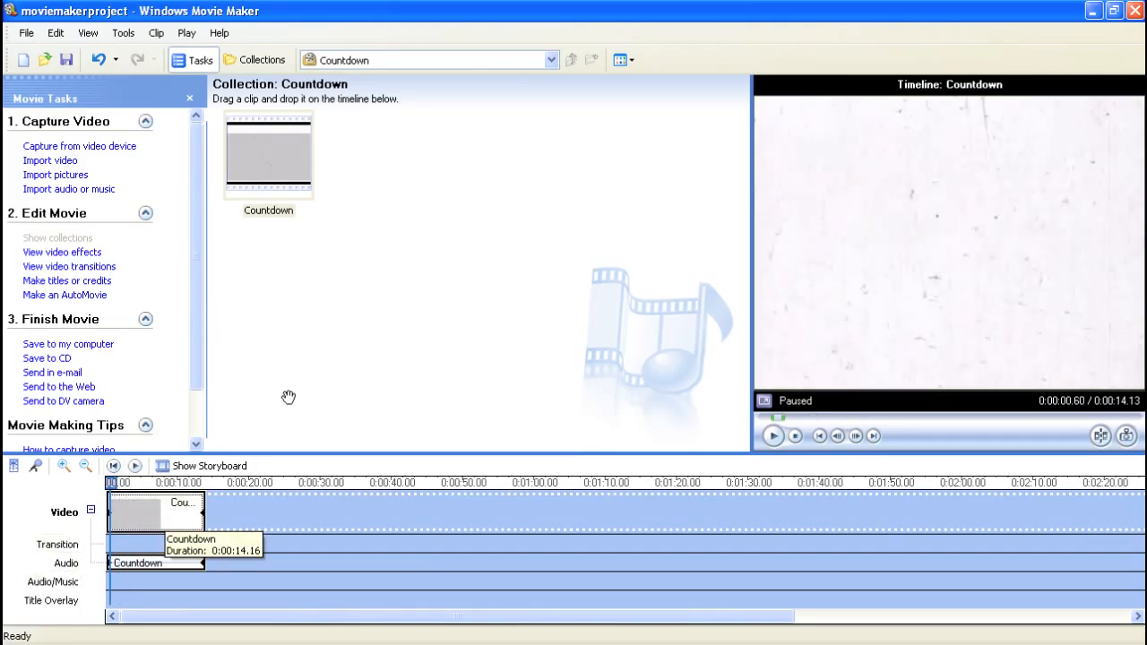
# Step: Add the Projector1 clip after Countdown on the video track, followed by the Projector2 clip
pyautogui.click(552, 59)
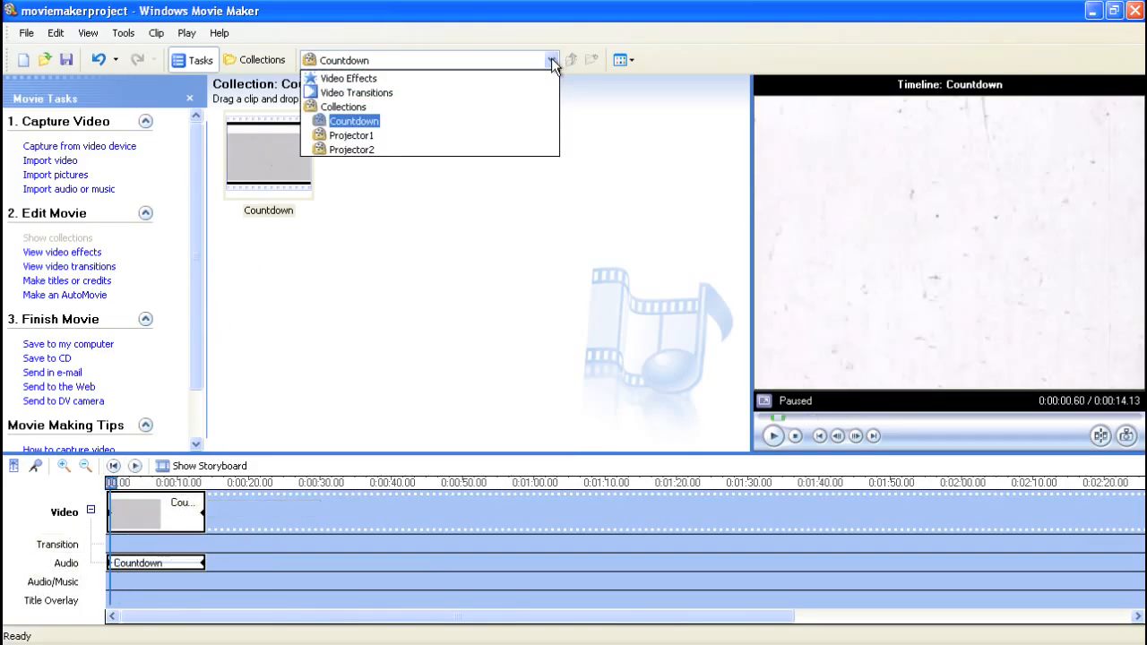
pyautogui.click(393, 134)
pyautogui.moveTo(289, 163); pyautogui.dragTo(223, 512)
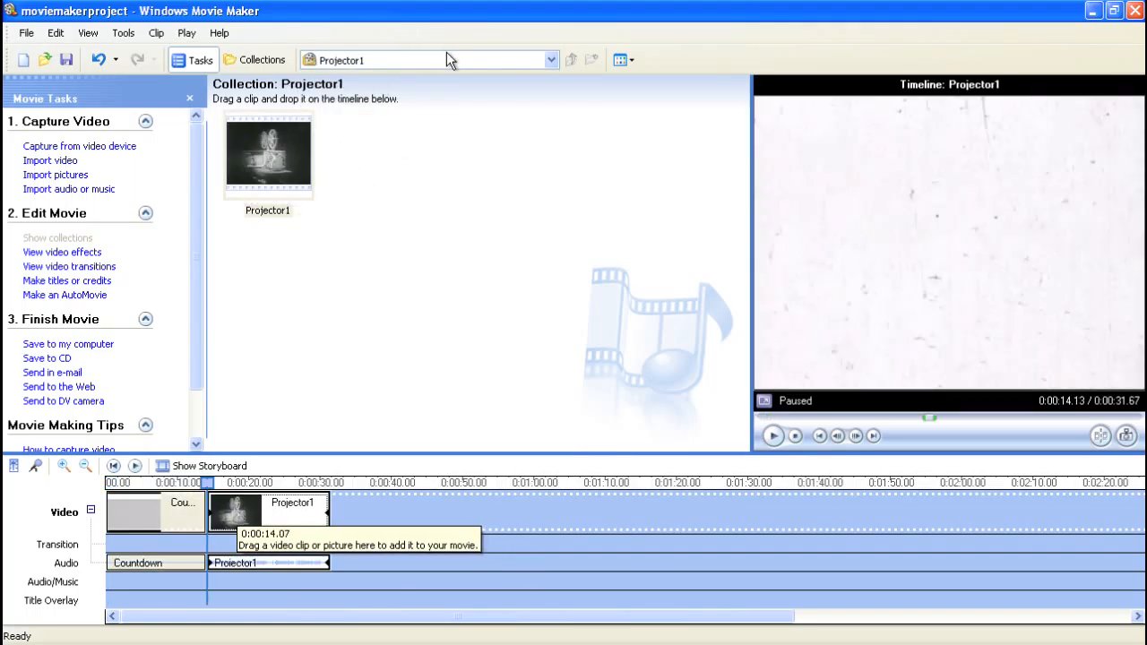
pyautogui.click(552, 60)
pyautogui.click(376, 147)
pyautogui.moveTo(276, 160); pyautogui.dragTo(344, 508)
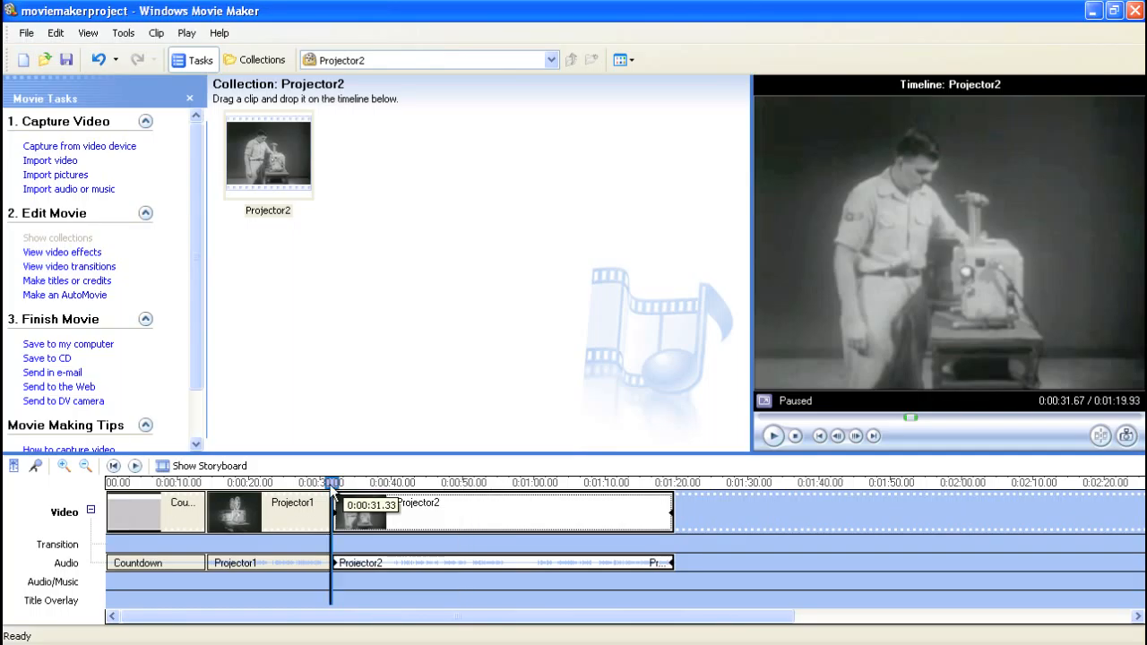
# Step: Preview the assembled movie from about 0:00:04 into the Projector1 clip and pause playback at about 0:00:20
pyautogui.click(137, 485)
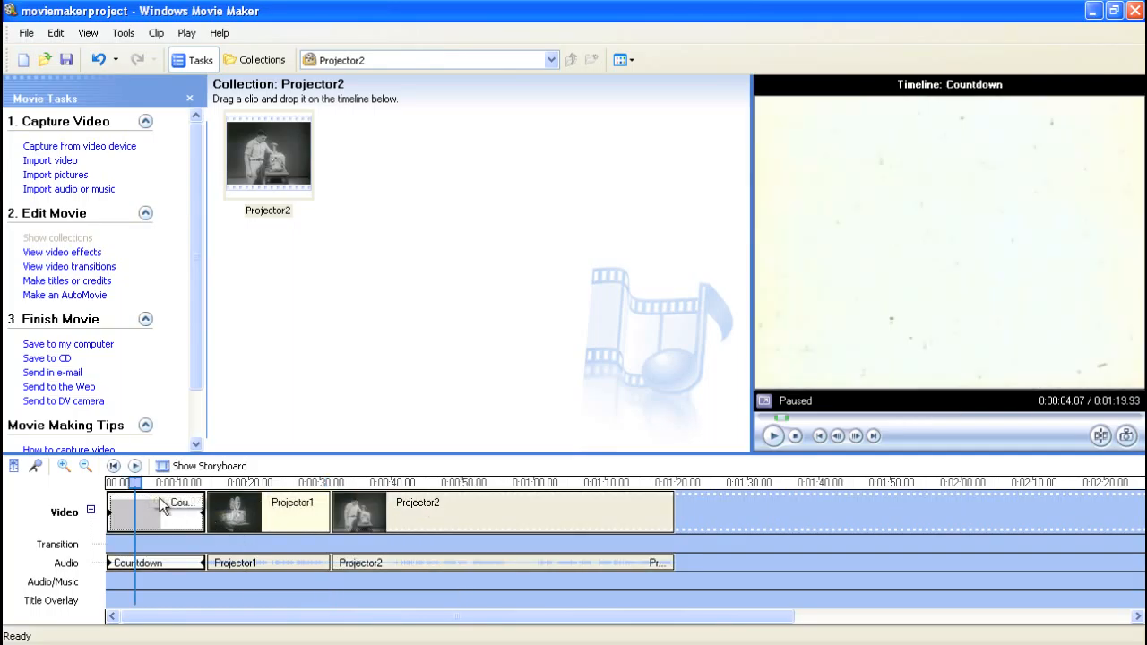
pyautogui.click(773, 435)
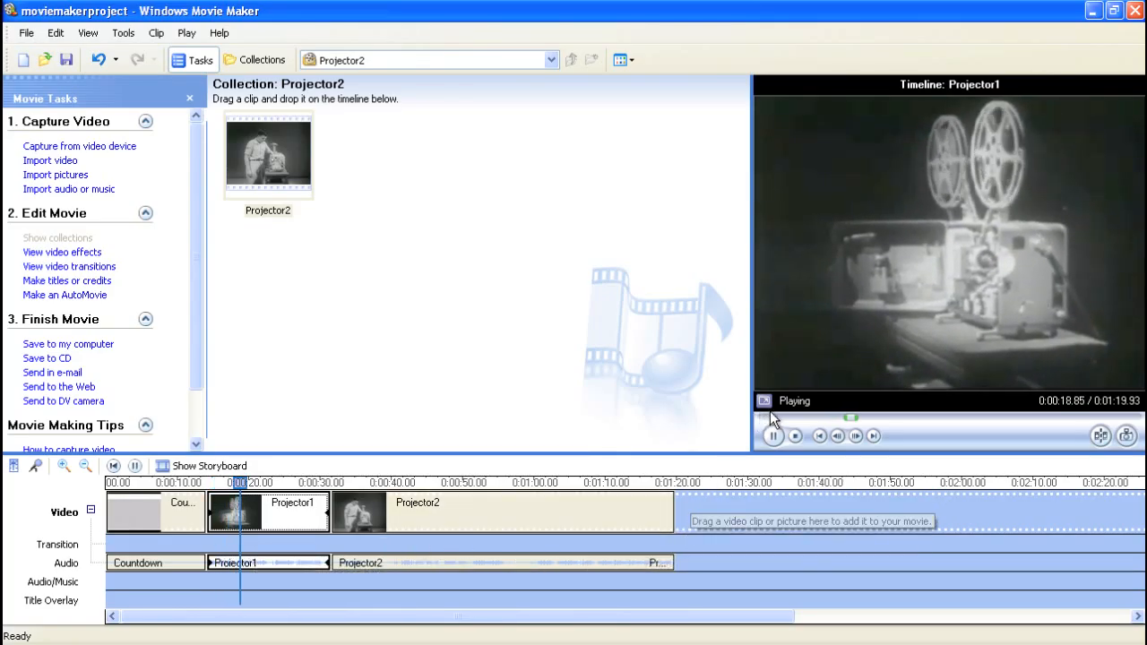
pyautogui.click(773, 437)
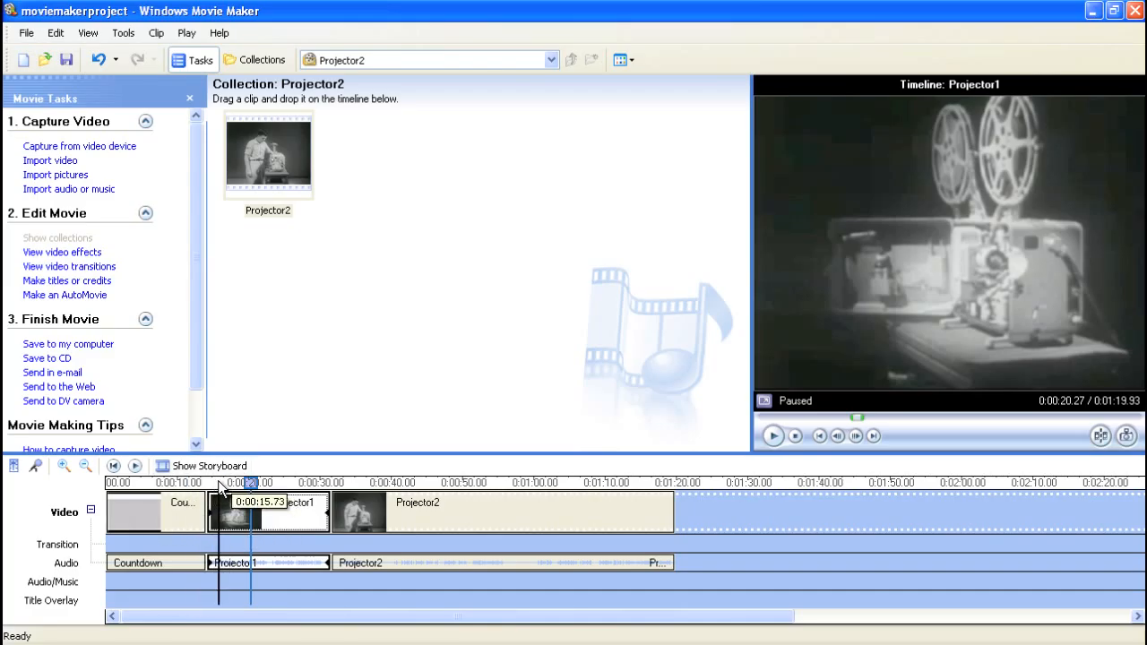
# Step: Open the video transitions and add the Dissolve transition between the Countdown and Projector1 clips
pyautogui.click(94, 267)
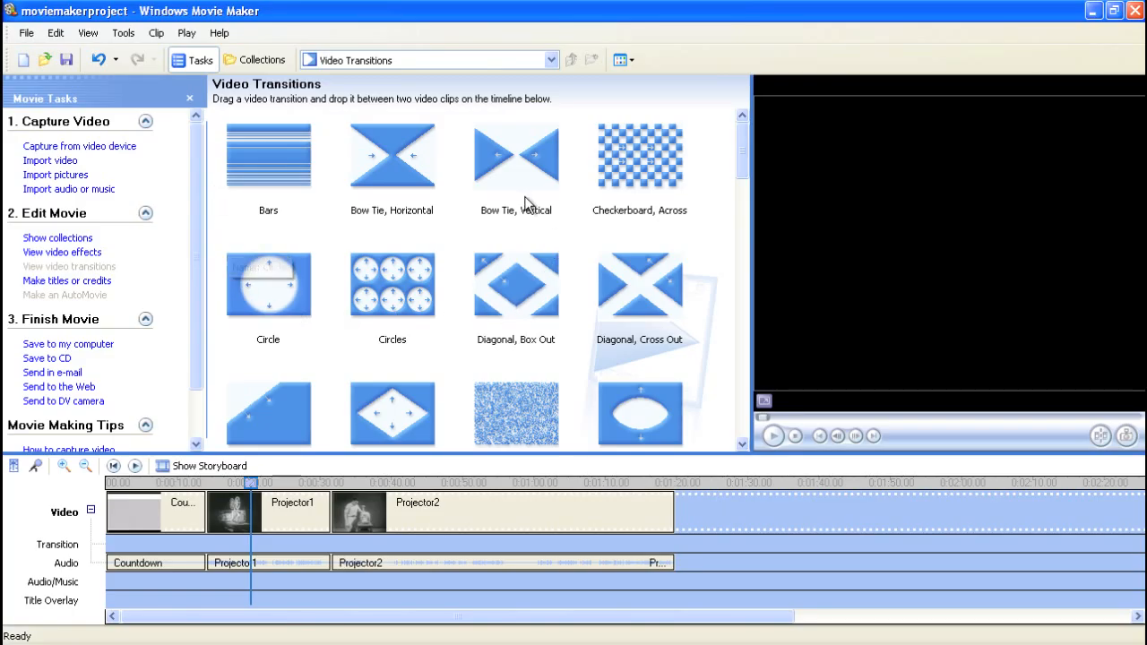
pyautogui.moveTo(740, 150)
pyautogui.mouseDown()
pyautogui.moveTo(742, 428)
pyautogui.moveTo(753, 164)
pyautogui.mouseUp()
pyautogui.click(529, 331)
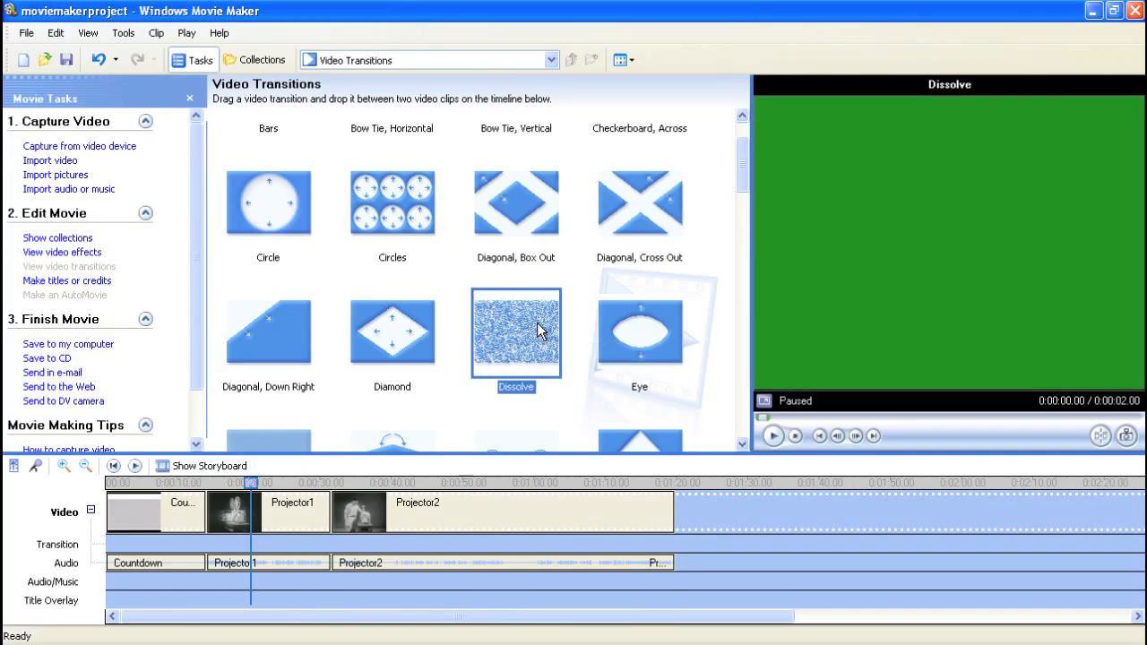
pyautogui.moveTo(530, 334)
pyautogui.mouseDown()
pyautogui.moveTo(322, 404)
pyautogui.moveTo(257, 452)
pyautogui.moveTo(238, 489)
pyautogui.moveTo(194, 505)
pyautogui.moveTo(213, 505)
pyautogui.moveTo(203, 539)
pyautogui.mouseUp()
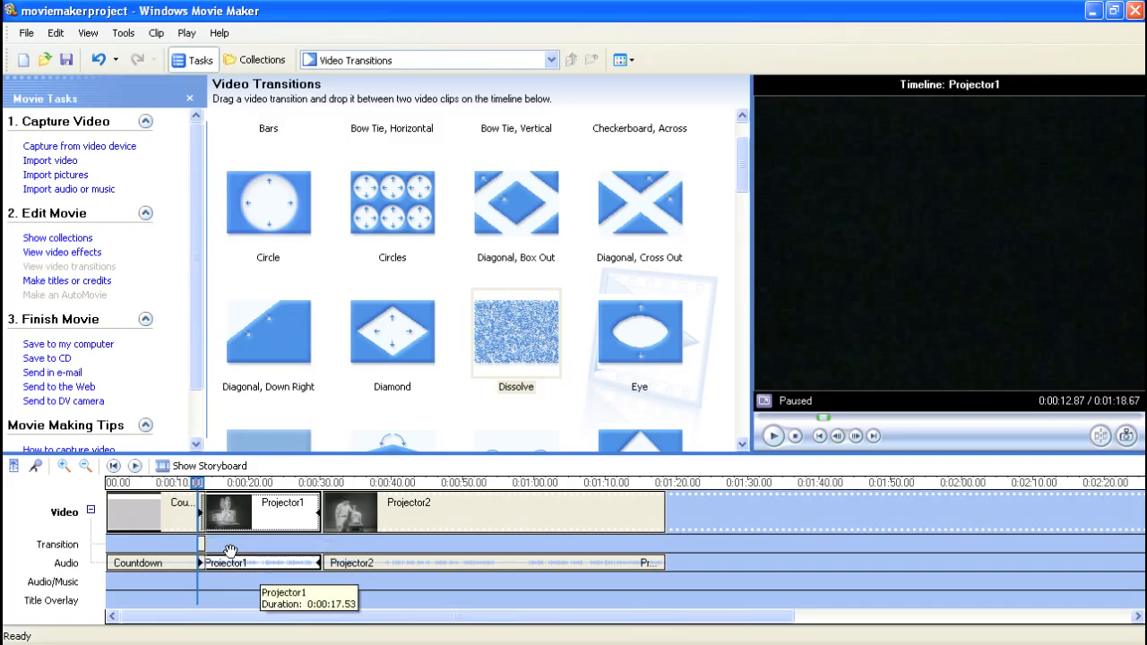
# Step: Preview the Dissolve transition between Countdown and Projector1 twice, replaying it from the end of the Countdown clip
pyautogui.click(774, 437)
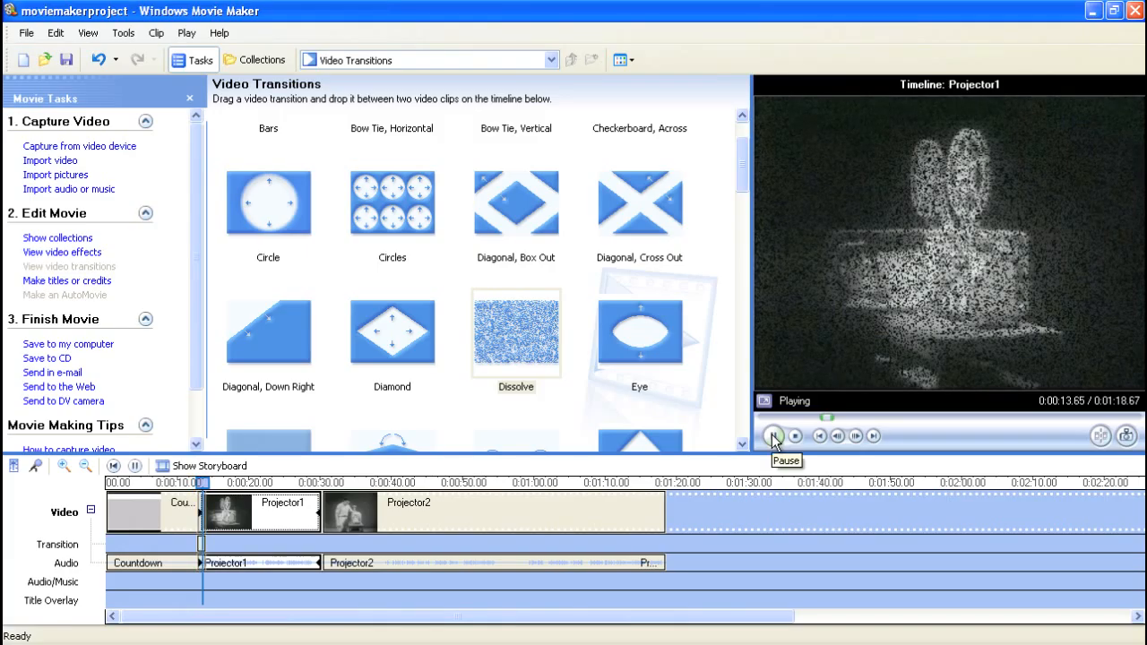
pyautogui.click(773, 437)
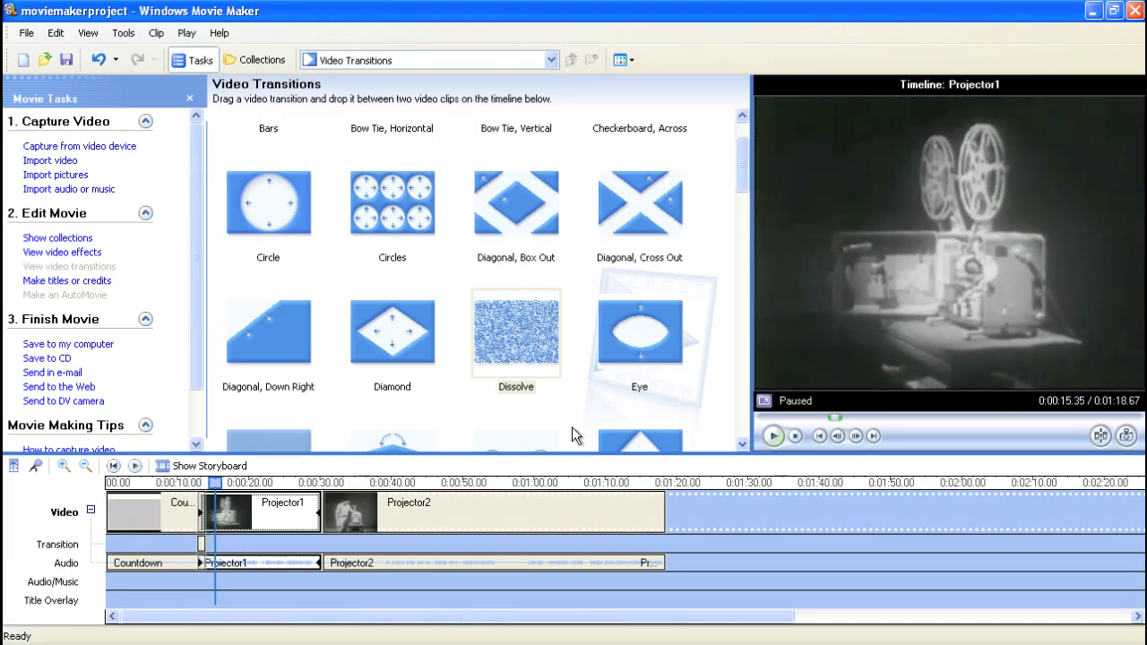
pyautogui.click(197, 485)
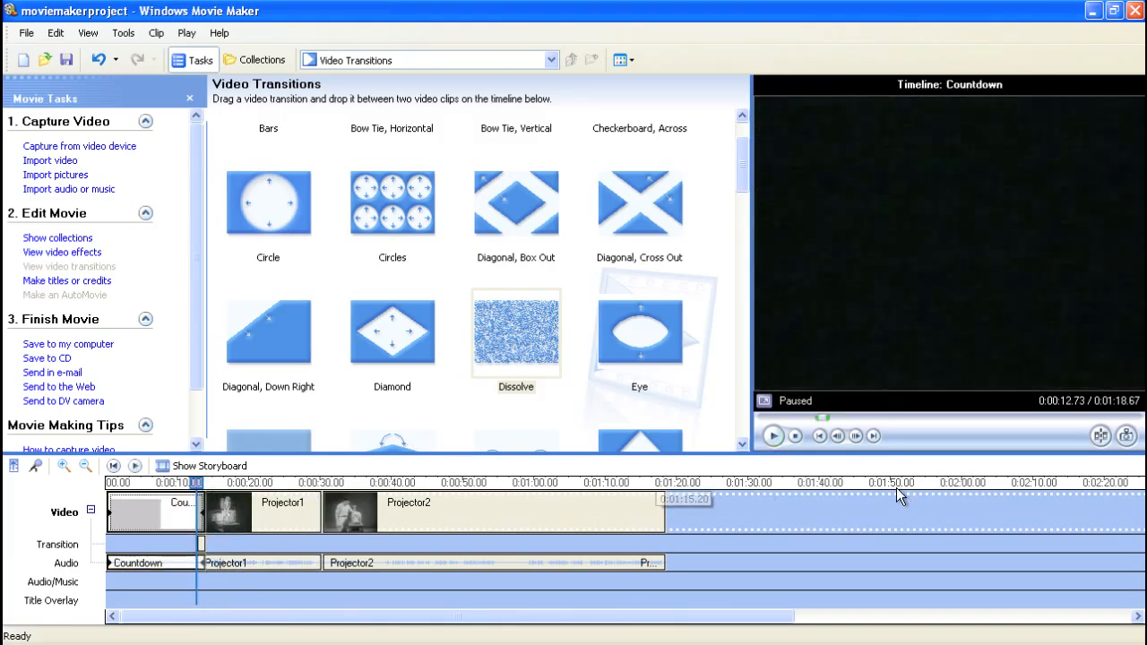
pyautogui.click(180, 484)
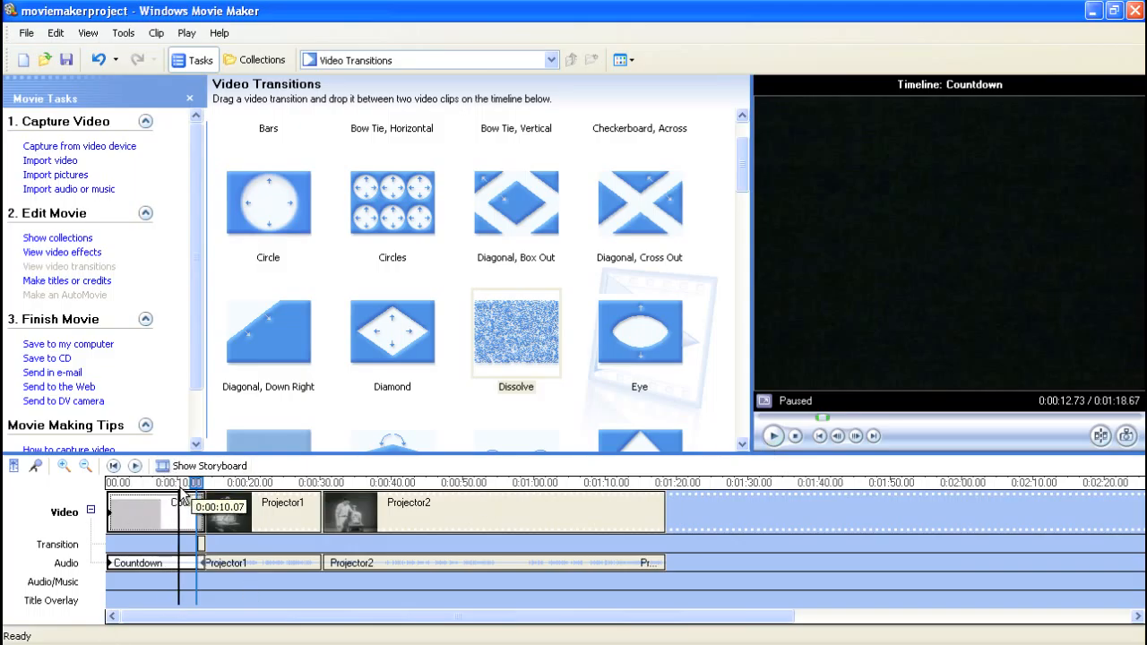
pyautogui.click(773, 436)
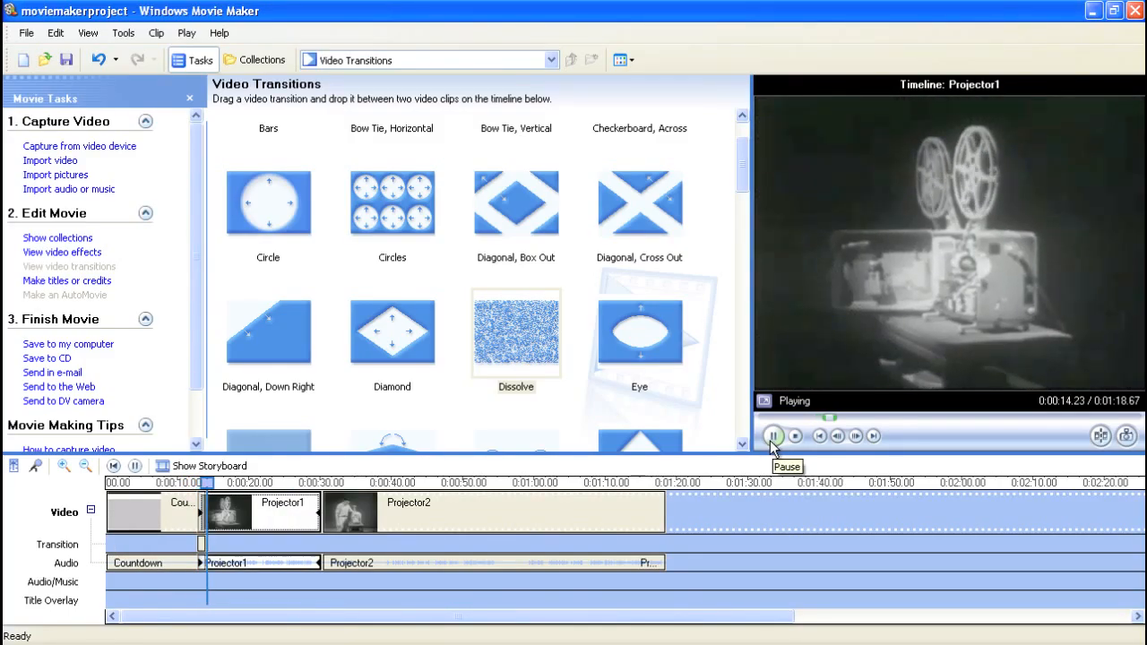
pyautogui.click(773, 435)
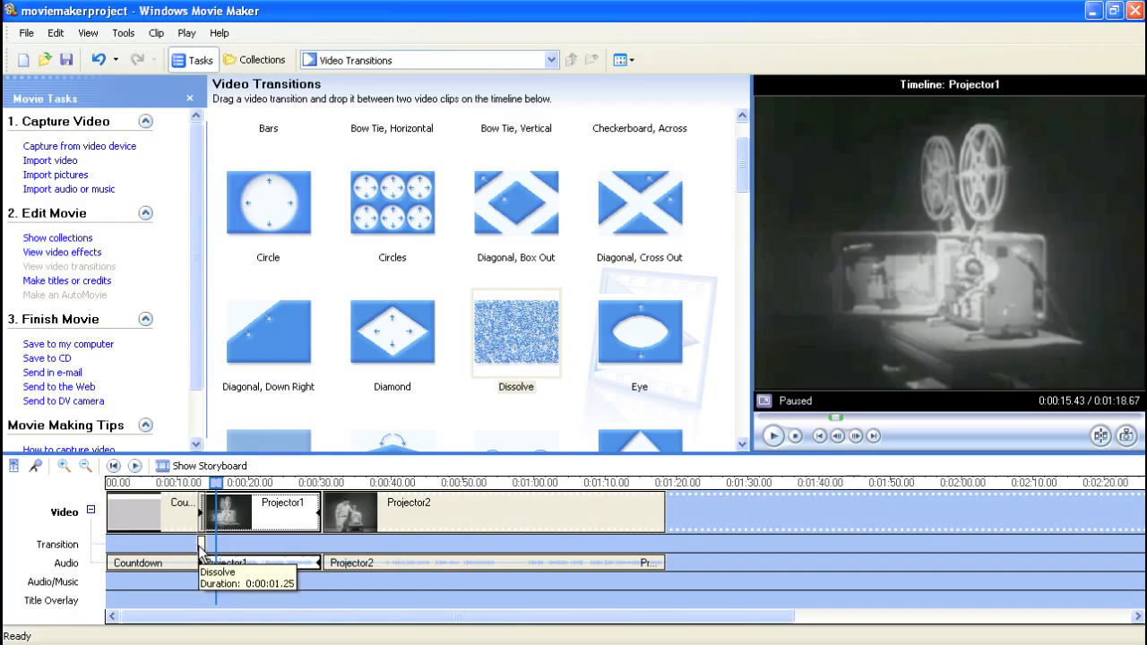
# Step: Lengthen the Dissolve transition between Countdown and Projector1 to about 3.8 seconds
pyautogui.click(199, 544)
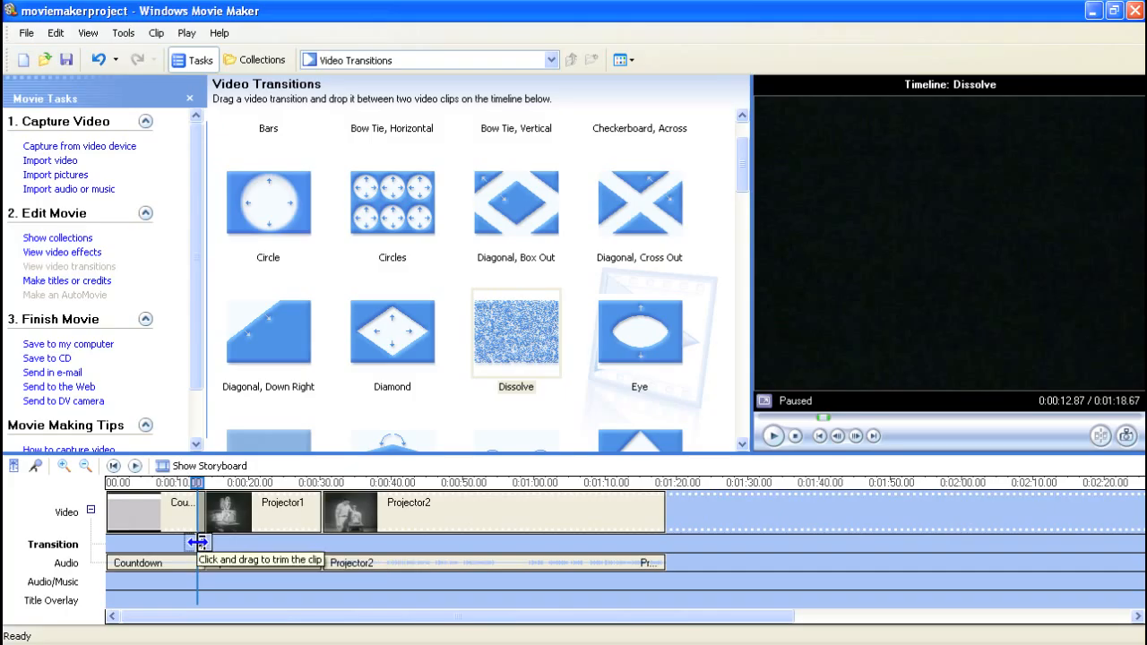
pyautogui.moveTo(196, 543); pyautogui.dragTo(181, 543)
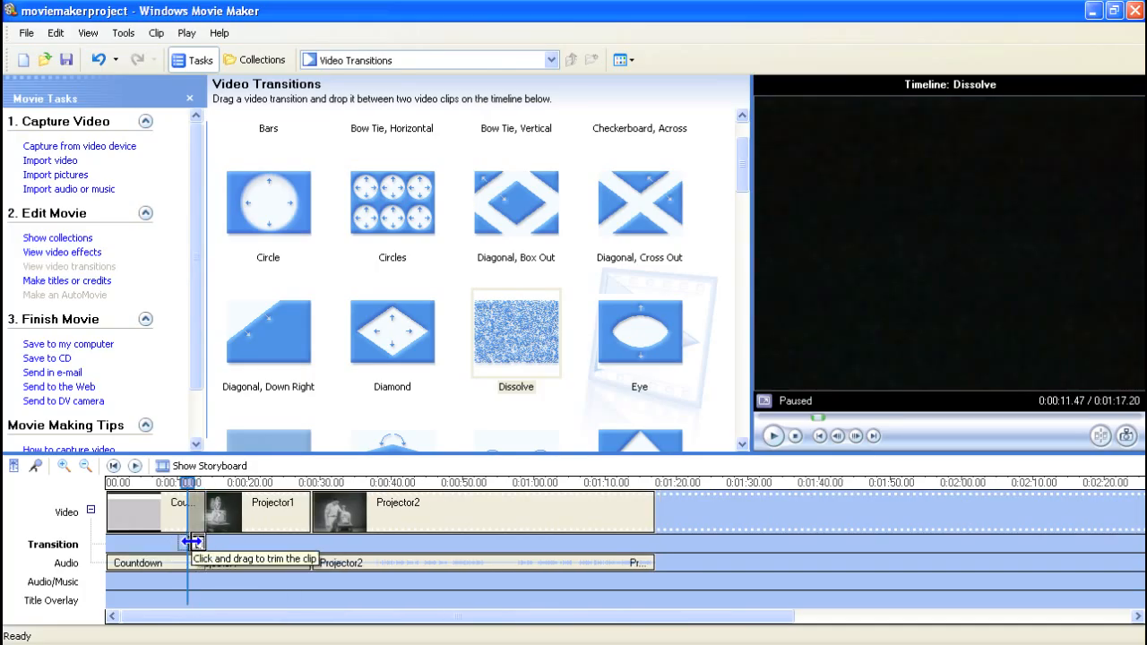
pyautogui.moveTo(192, 542); pyautogui.dragTo(180, 543)
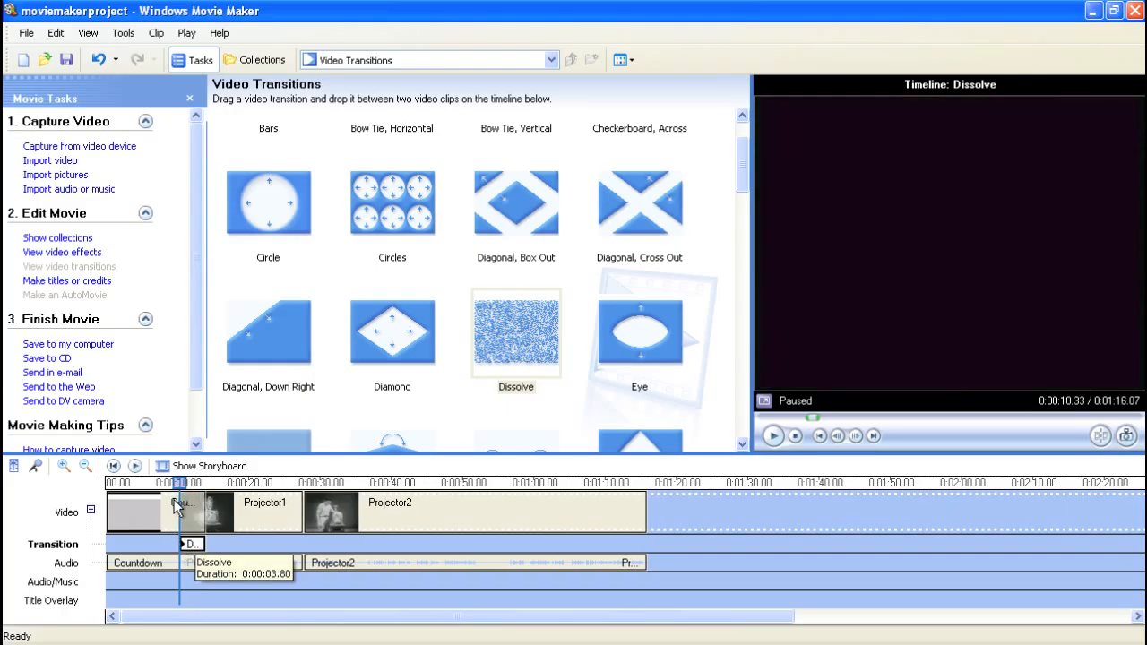
# Step: Preview the lengthened Dissolve transition from just before its start and pause at about 0:00:15
pyautogui.moveTo(180, 485)
pyautogui.mouseDown()
pyautogui.moveTo(174, 493)
pyautogui.moveTo(193, 501)
pyautogui.mouseUp()
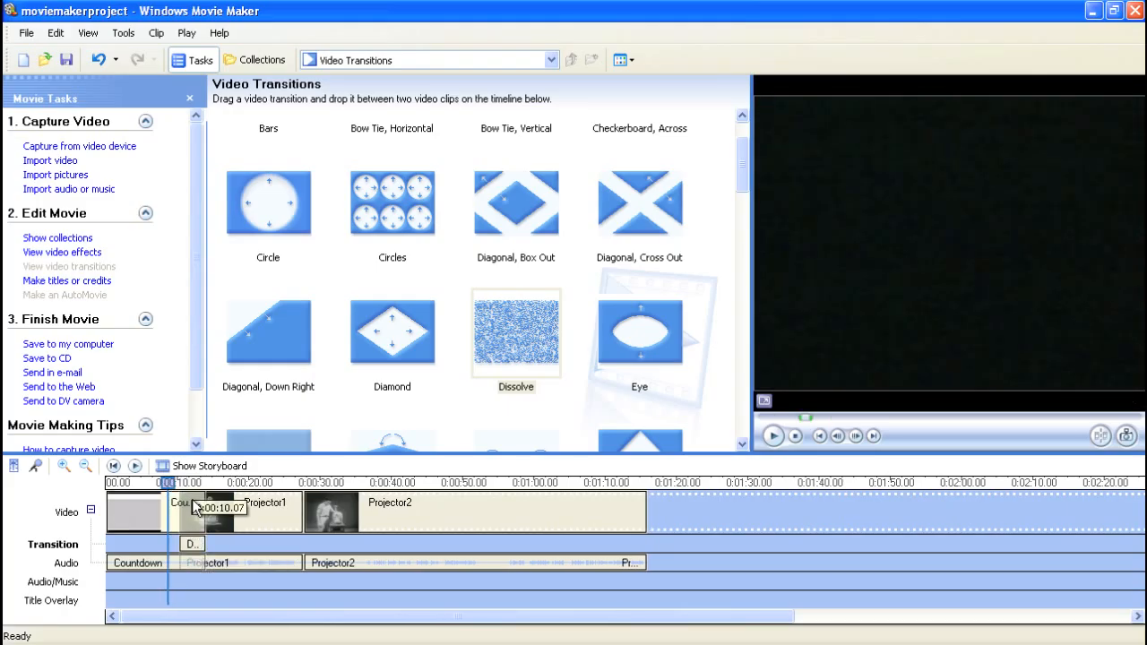
pyautogui.click(773, 437)
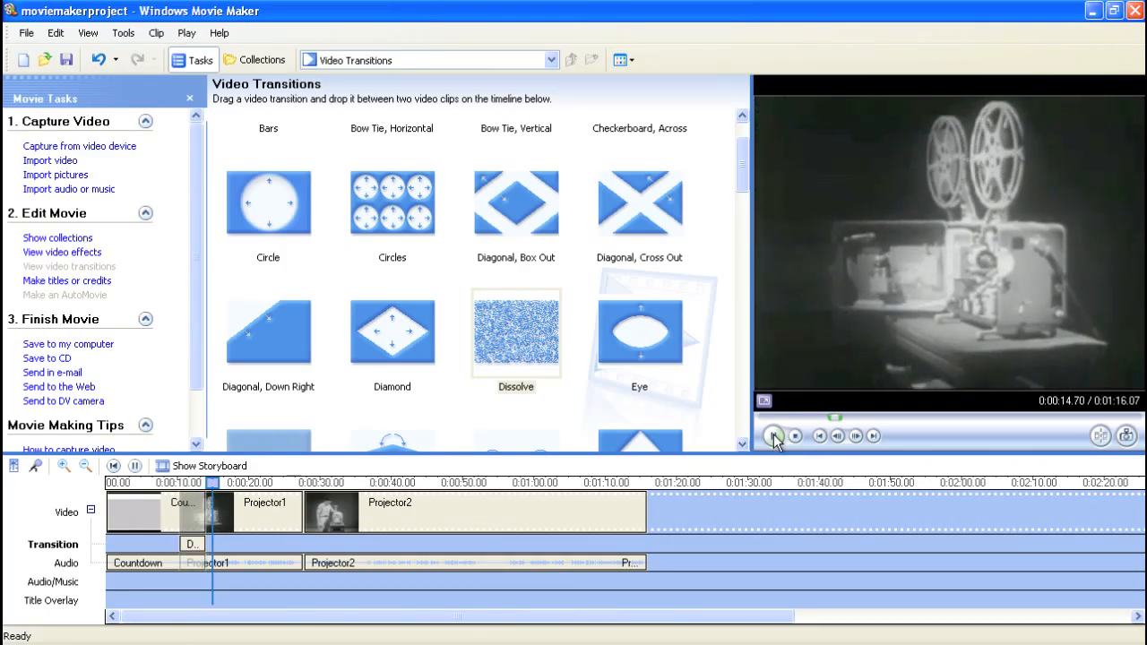
pyautogui.click(773, 437)
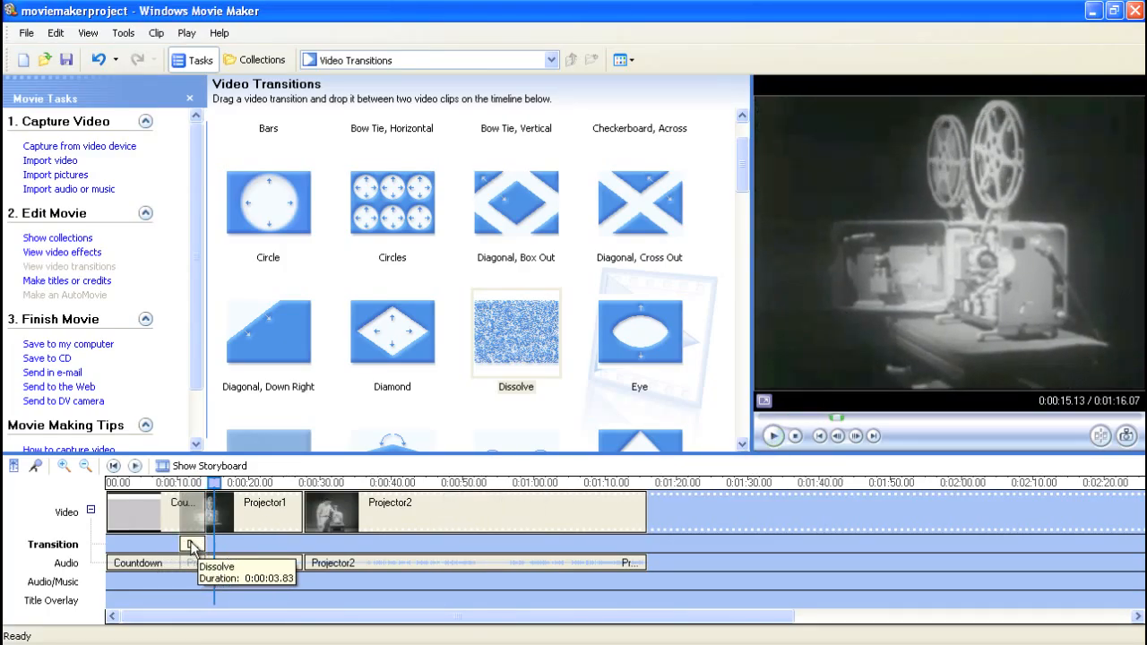
pyautogui.click(393, 331)
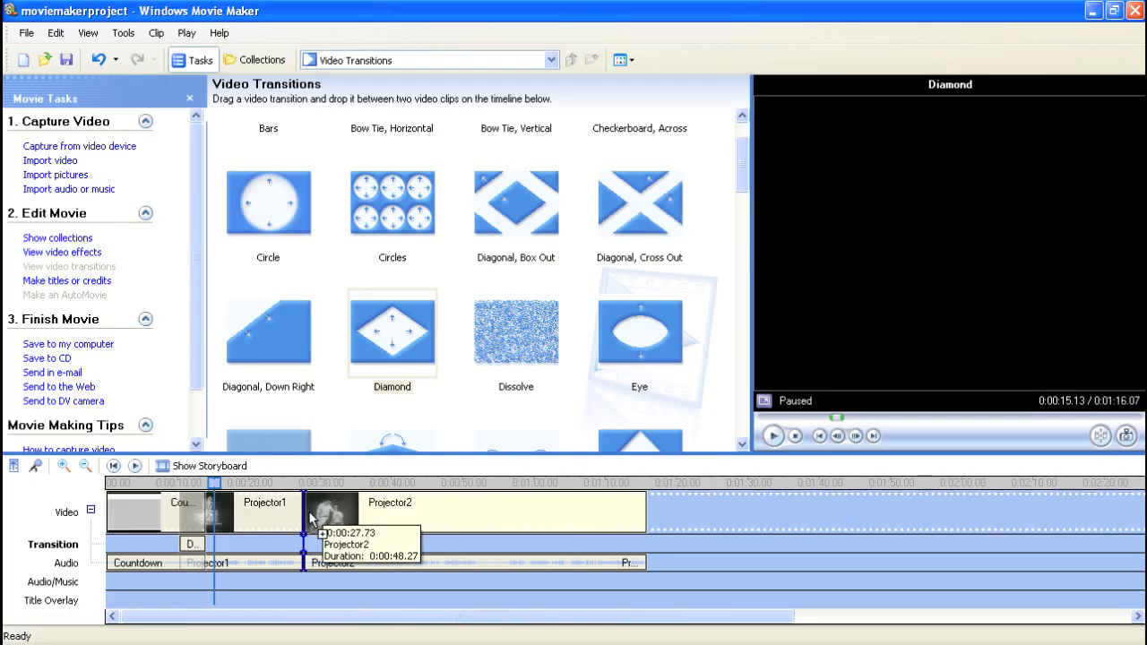
pyautogui.click(303, 520)
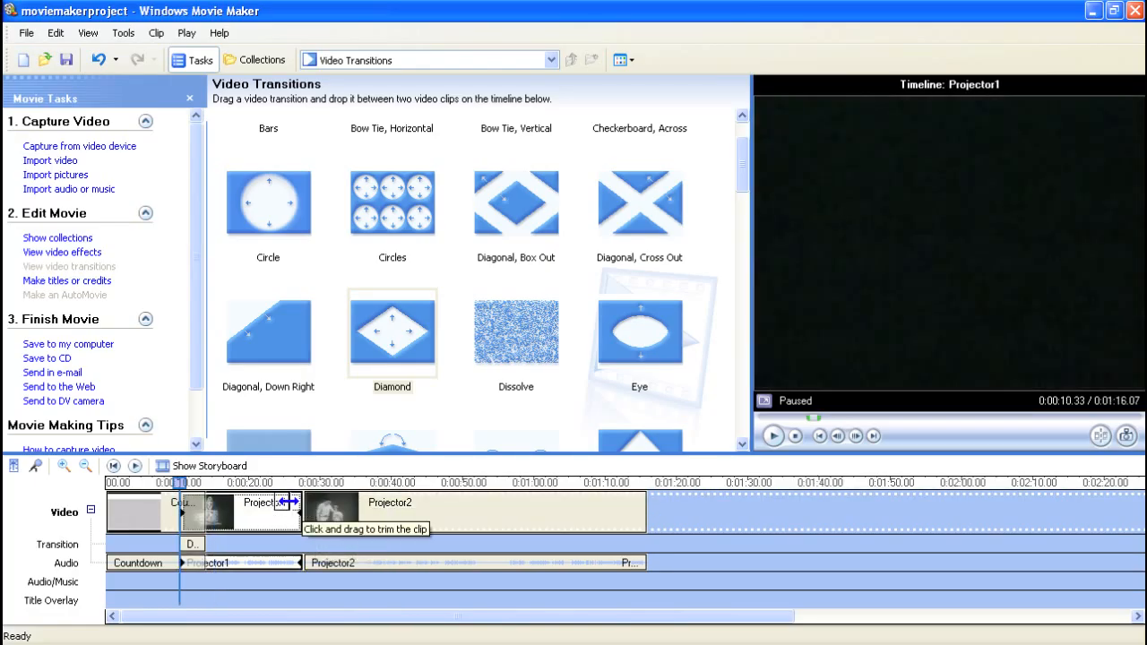
pyautogui.click(53, 34)
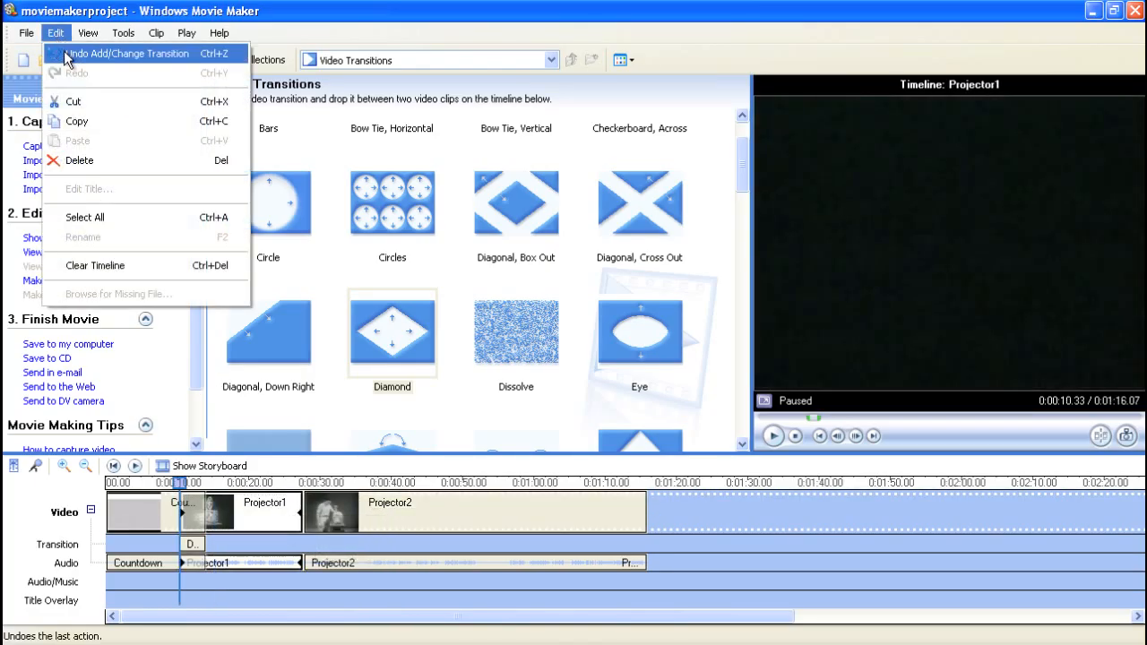
pyautogui.click(68, 54)
# Step: Add the Diamond transition between the Projector1 and Projector2 clips and move the playhead to about 0:00:23
pyautogui.moveTo(379, 333); pyautogui.dragTo(310, 495)
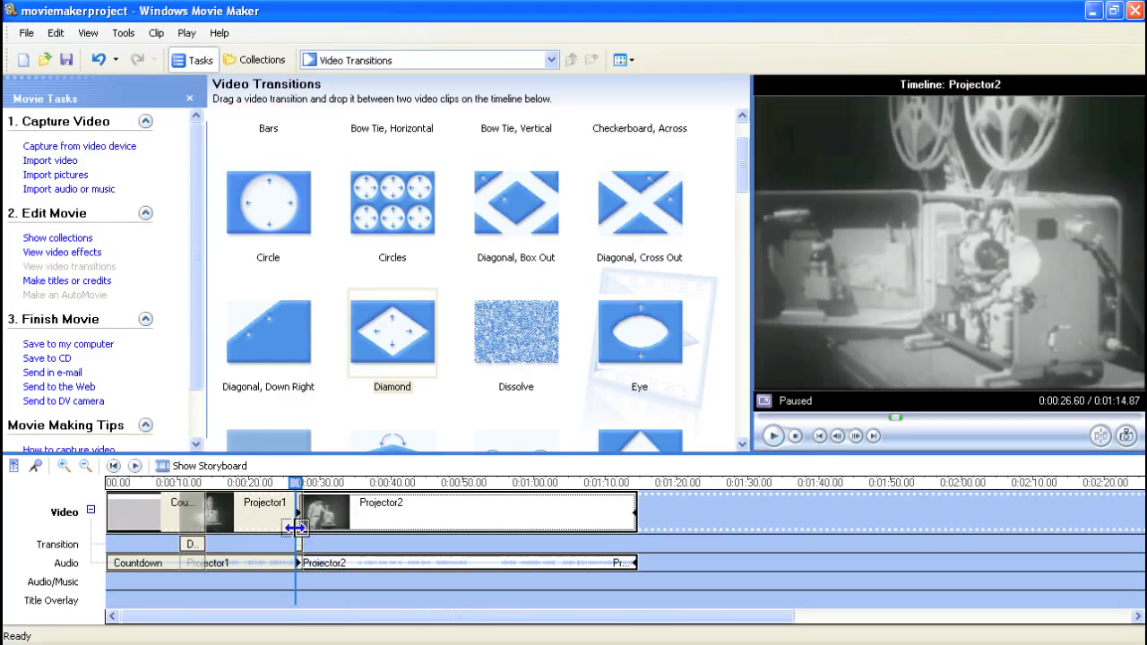
pyautogui.moveTo(248, 485); pyautogui.dragTo(271, 484)
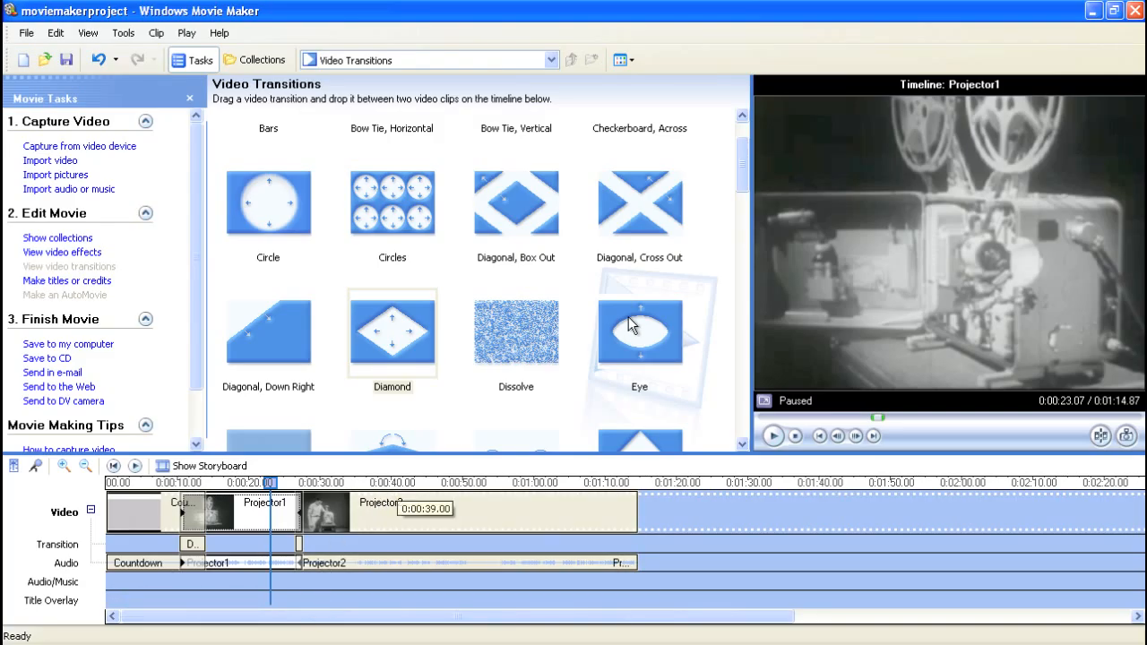
pyautogui.moveTo(740, 185); pyautogui.dragTo(741, 163)
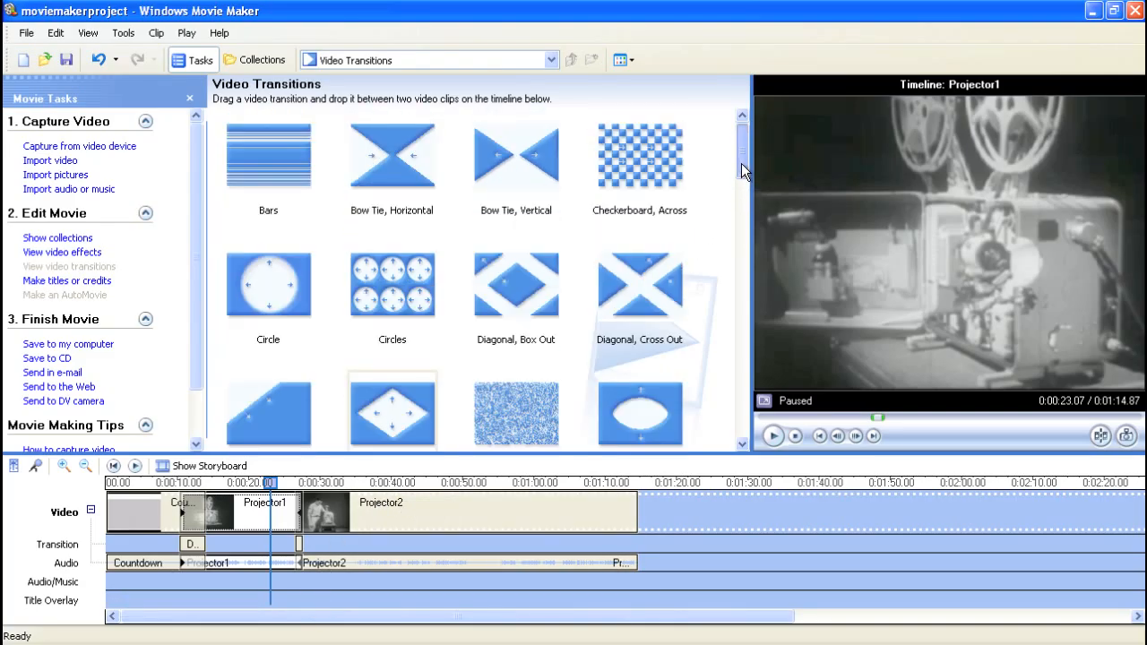
# Step: Scrub through the Projector2 clip and trim its end to a clip duration of about 0:00:45.4
pyautogui.click(479, 485)
pyautogui.click(396, 488)
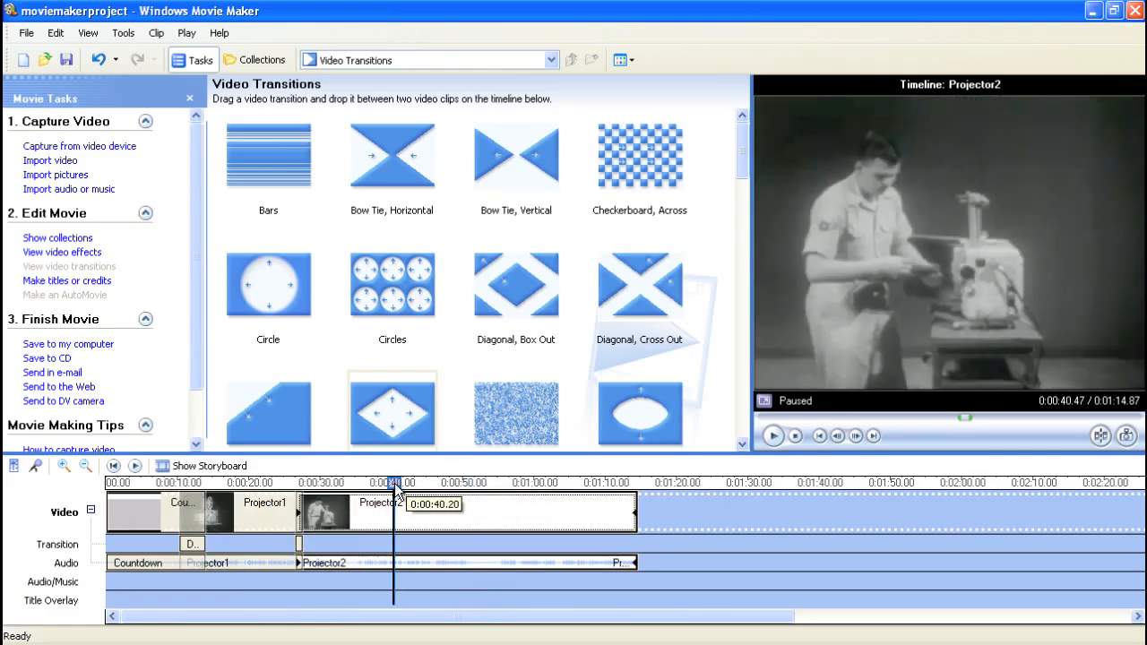
pyautogui.click(457, 487)
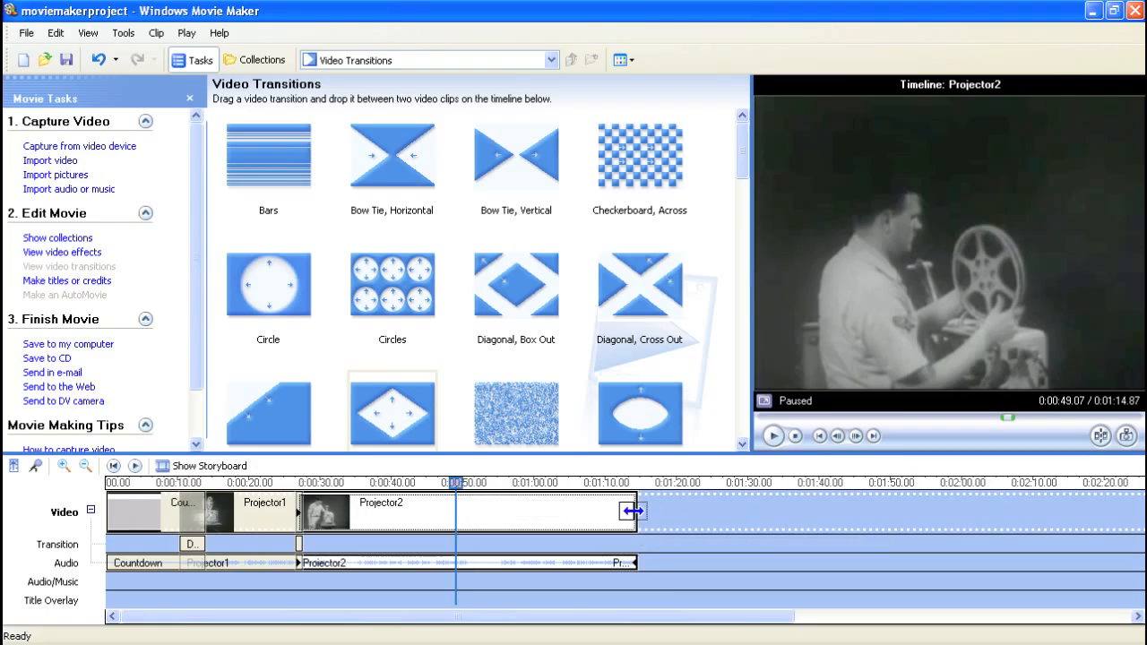
pyautogui.moveTo(631, 510)
pyautogui.mouseDown()
pyautogui.moveTo(550, 510)
pyautogui.moveTo(617, 513)
pyautogui.mouseUp()
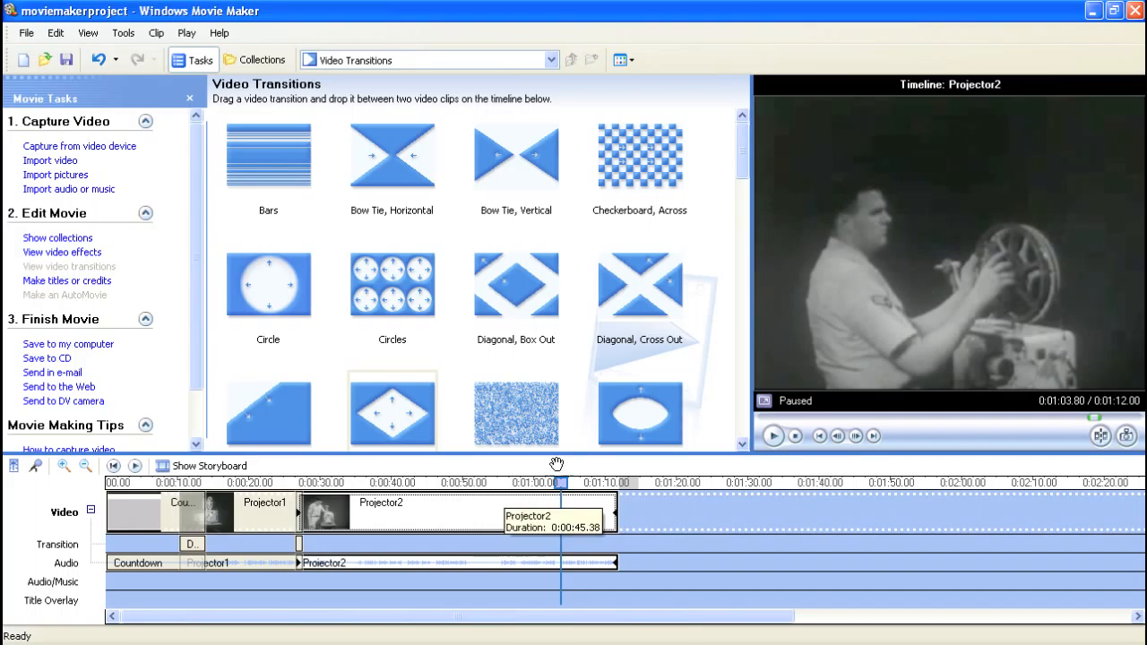
# Step: Split the Projector2 clip at about 0:00:53 on the timeline
pyautogui.moveTo(535, 485); pyautogui.dragTo(492, 485)
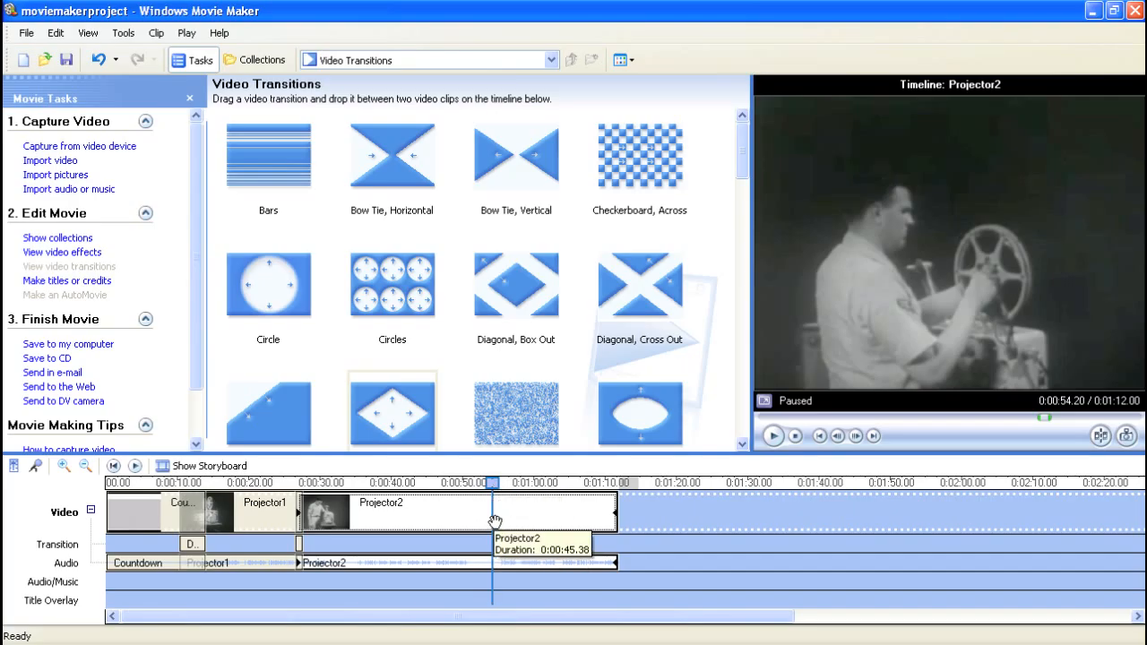
pyautogui.moveTo(493, 485); pyautogui.dragTo(485, 485)
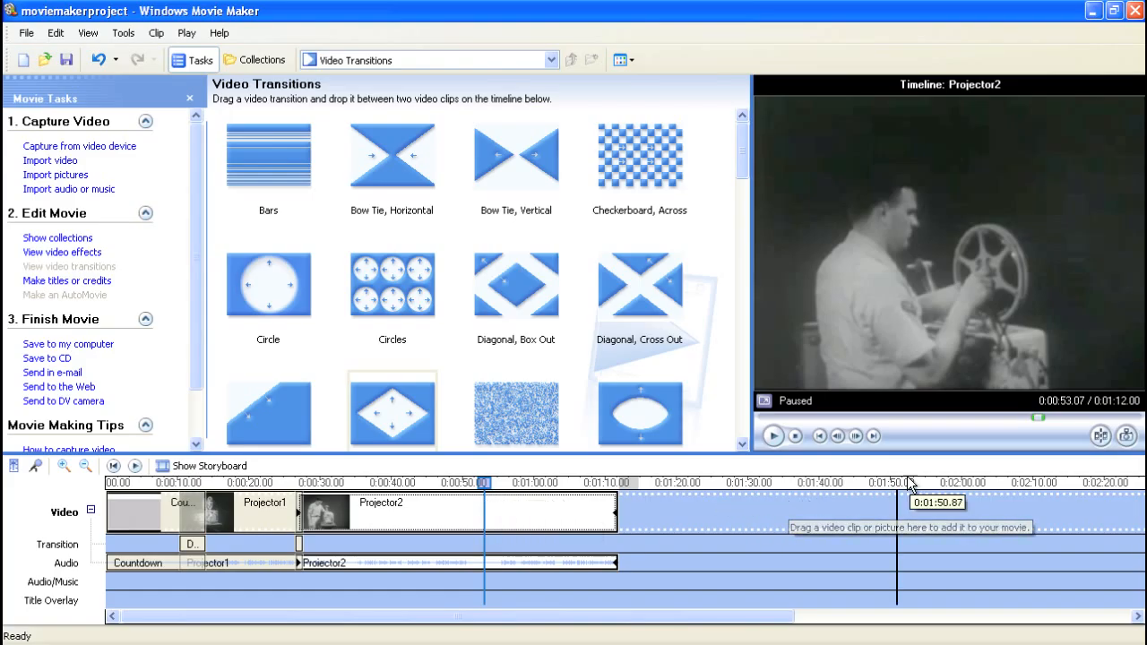
pyautogui.click(1102, 437)
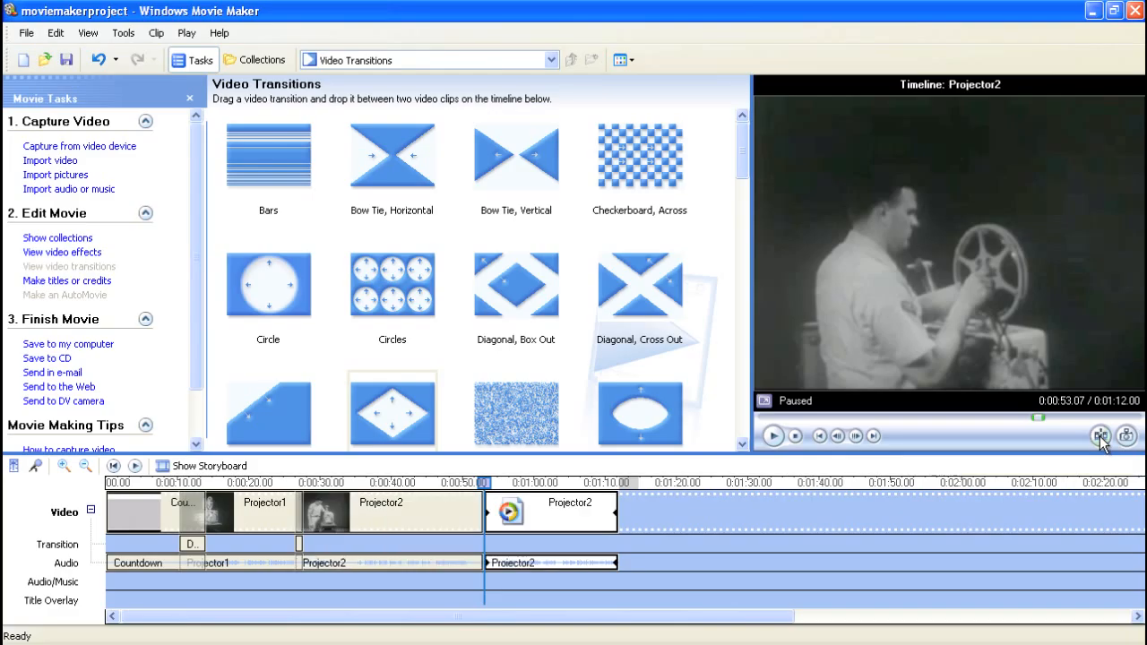
# Step: Check the first part of the split Projector2 clip, then delete the second part from the timeline
pyautogui.moveTo(484, 484); pyautogui.dragTo(457, 484)
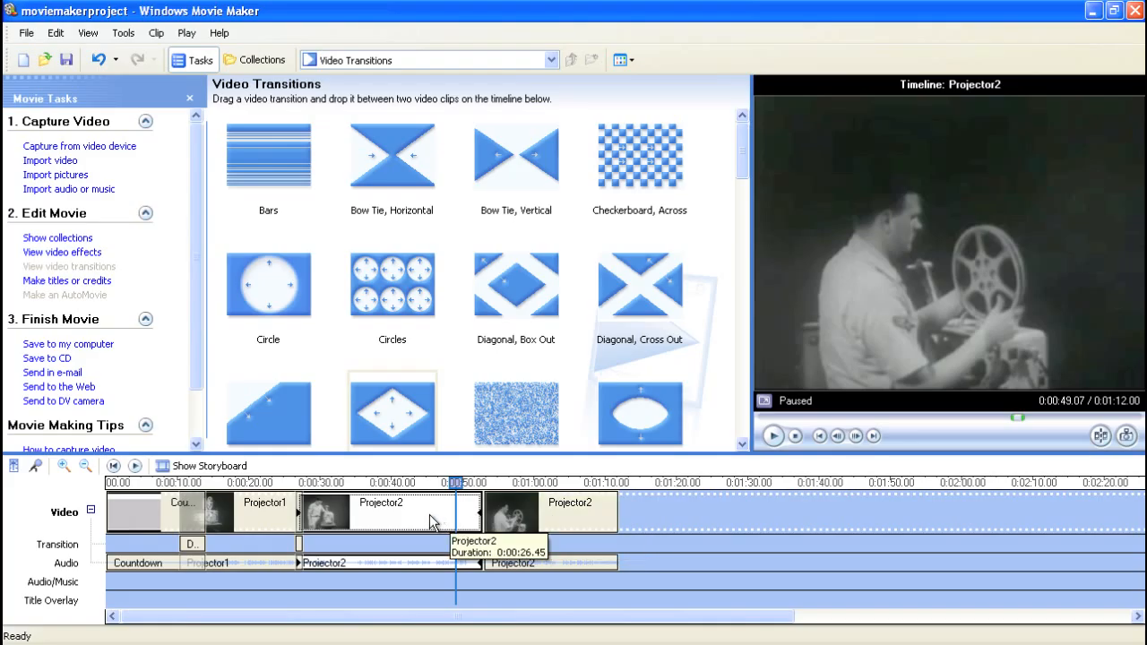
pyautogui.click(584, 526)
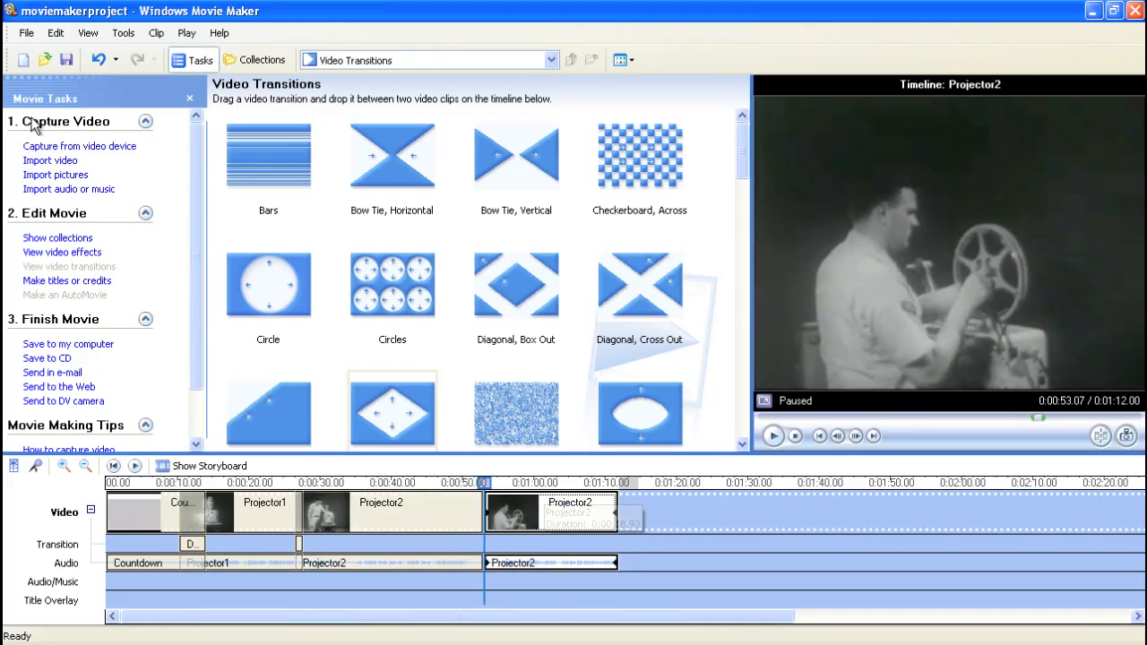
pyautogui.click(56, 34)
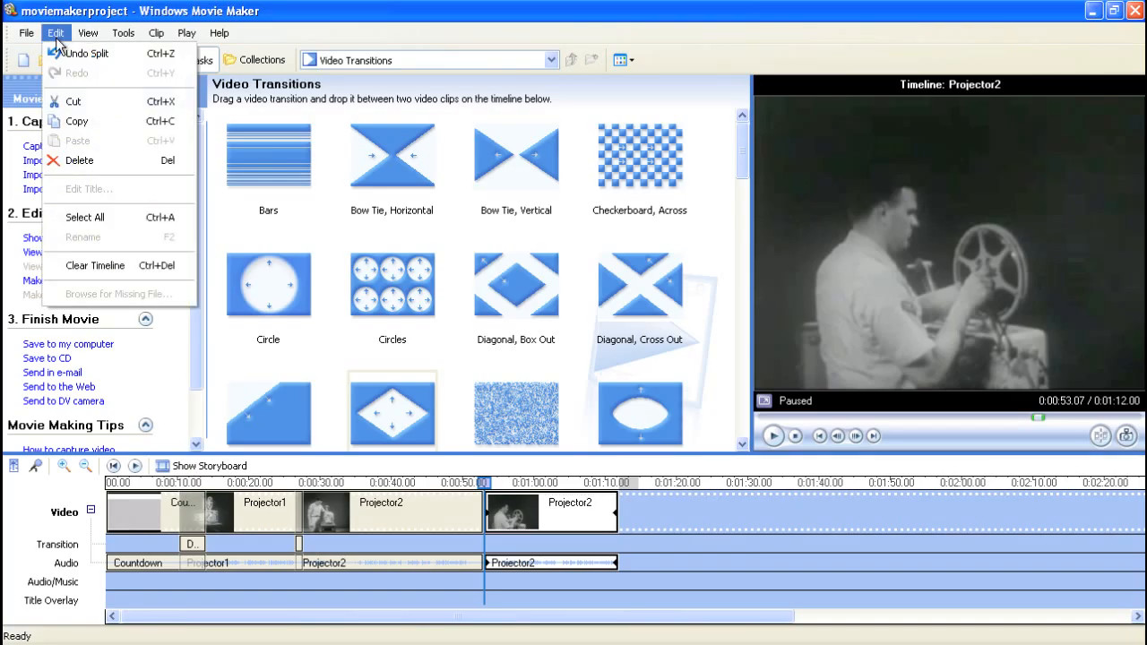
pyautogui.click(79, 160)
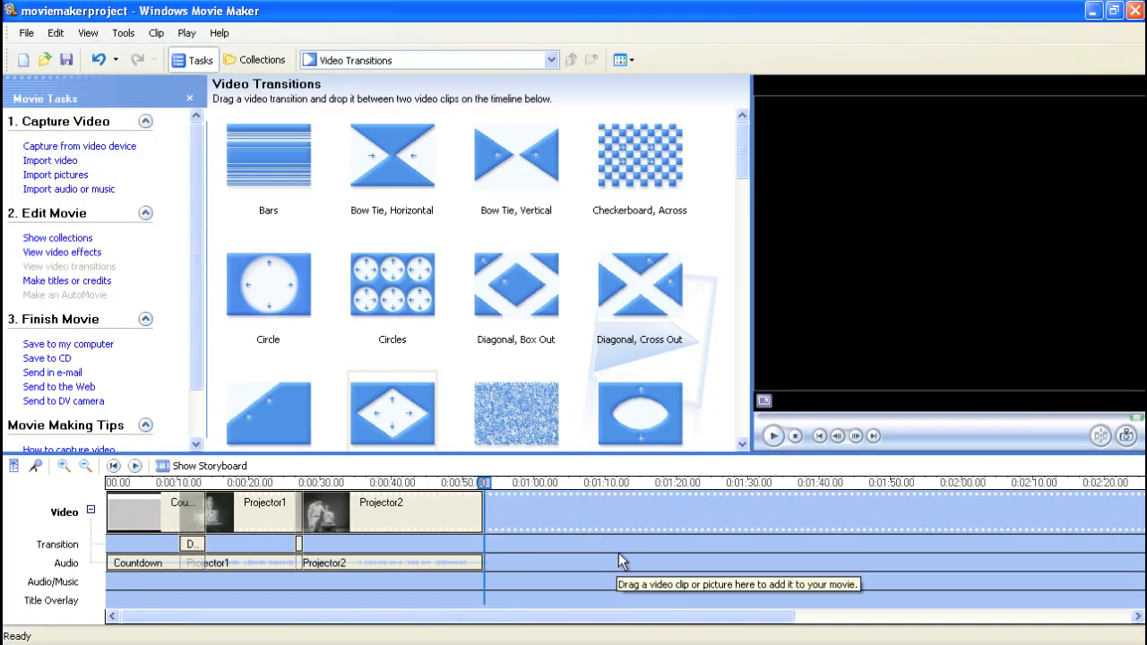
# Step: Split the remaining Projector2 clip at about 0:00:49.2 and clear the clip selection
pyautogui.moveTo(484, 483); pyautogui.dragTo(459, 485)
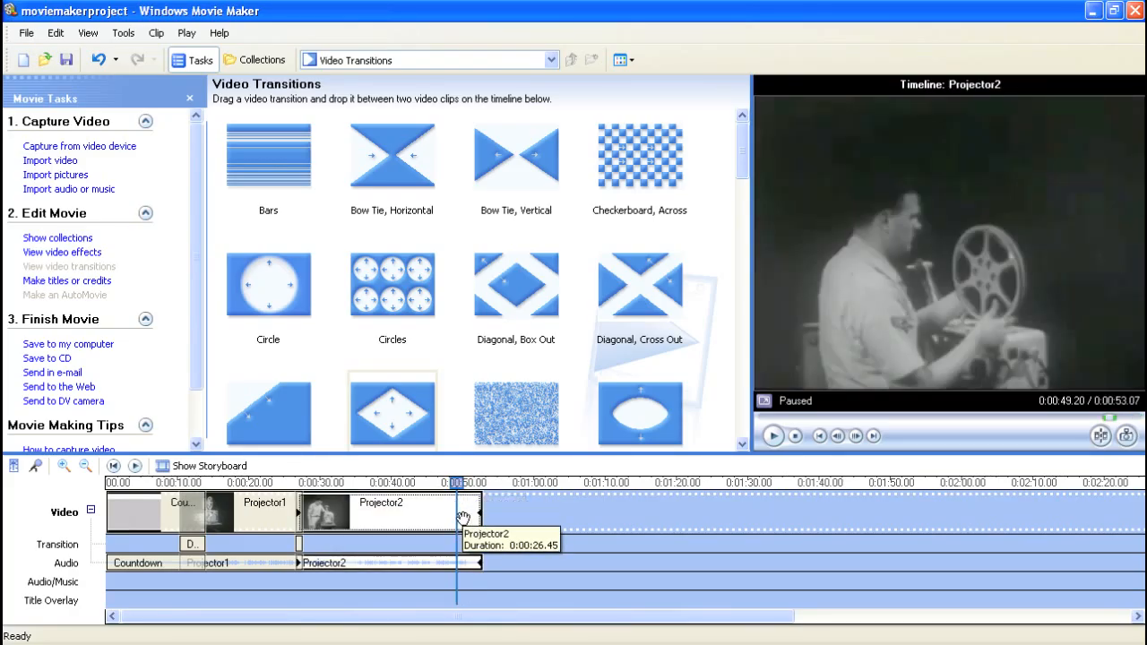
pyautogui.click(157, 36)
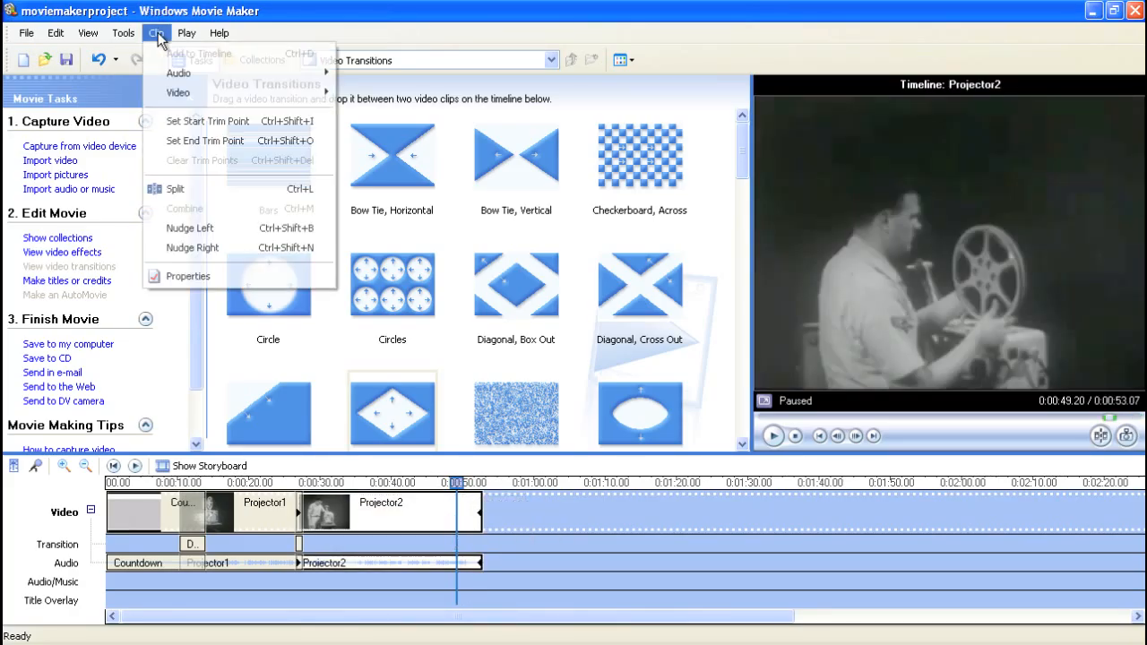
pyautogui.click(237, 192)
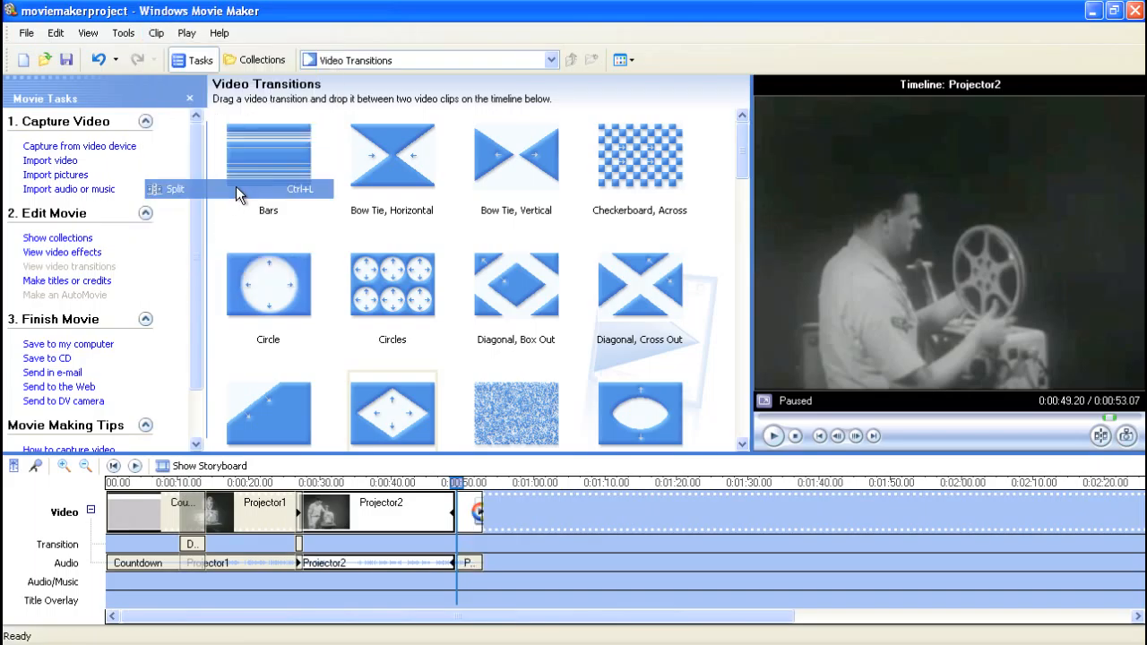
pyautogui.click(599, 514)
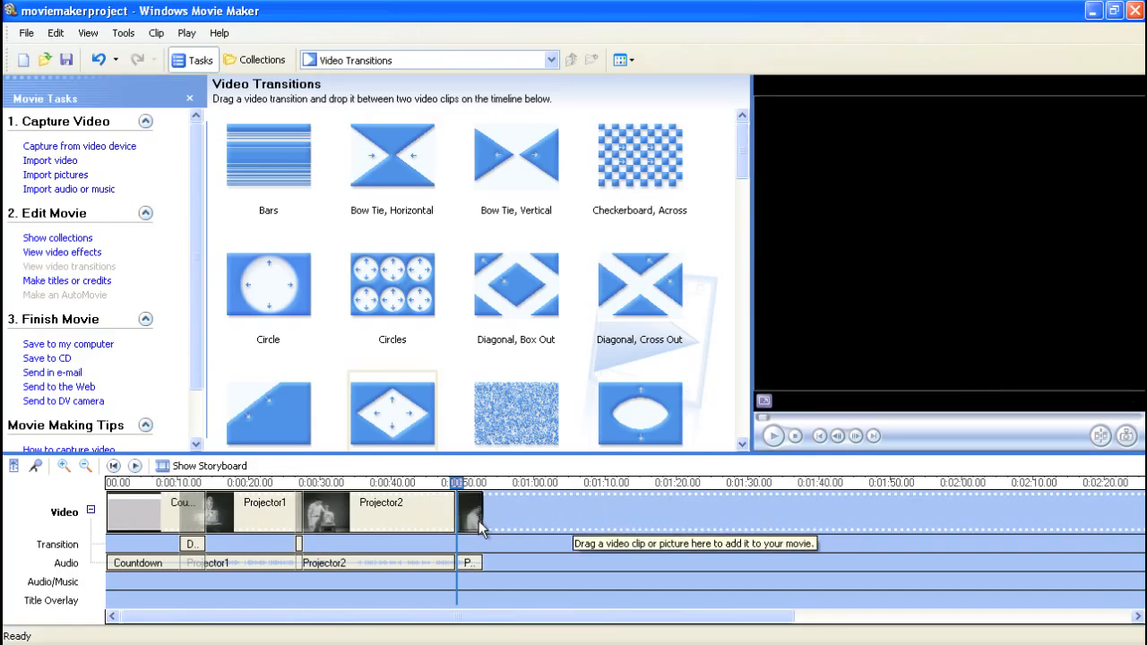
# Step: Delete the short leftover Projector2 piece after 0:00:49.20 on the timeline and save the project
pyautogui.click(468, 508)
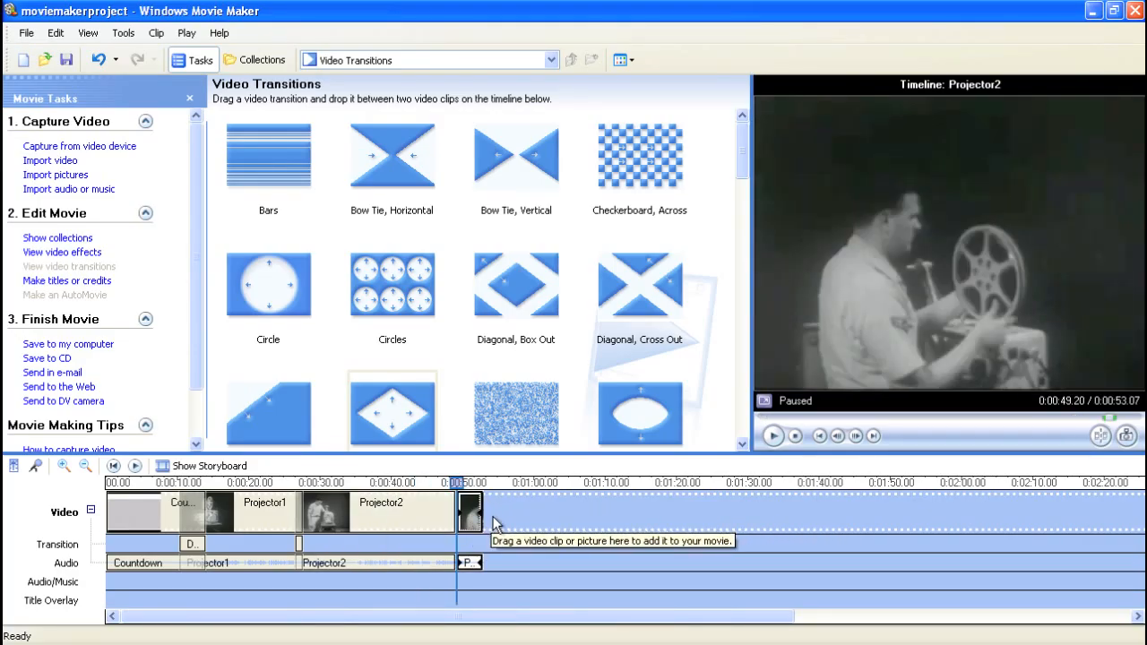
pyautogui.click(55, 33)
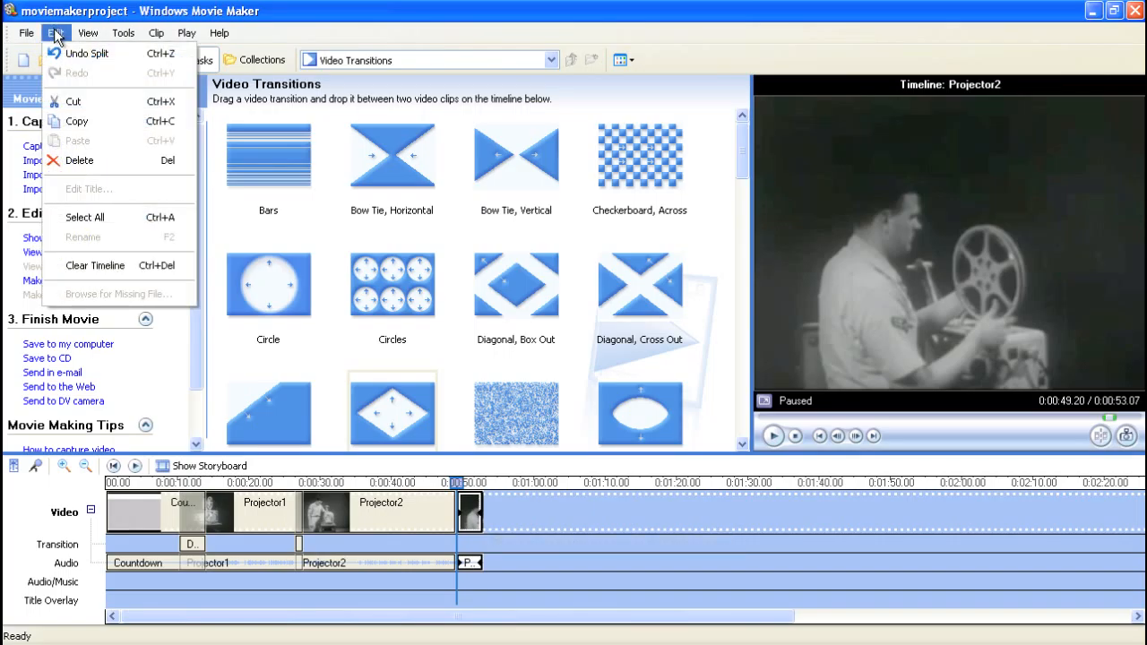
pyautogui.click(79, 160)
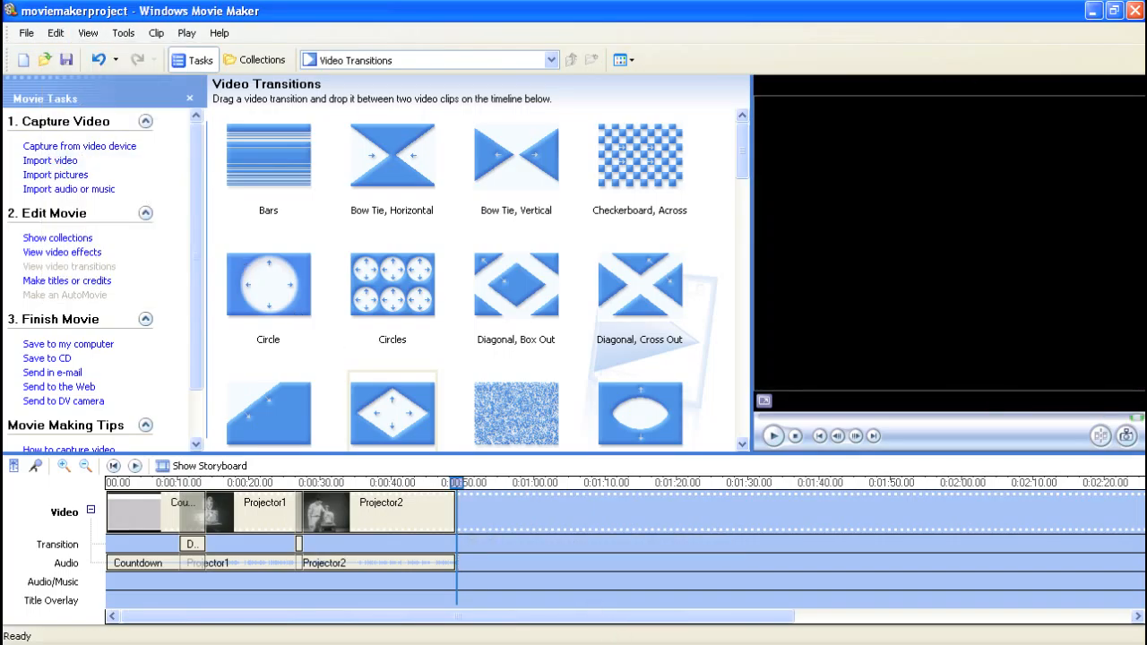
pyautogui.click(27, 34)
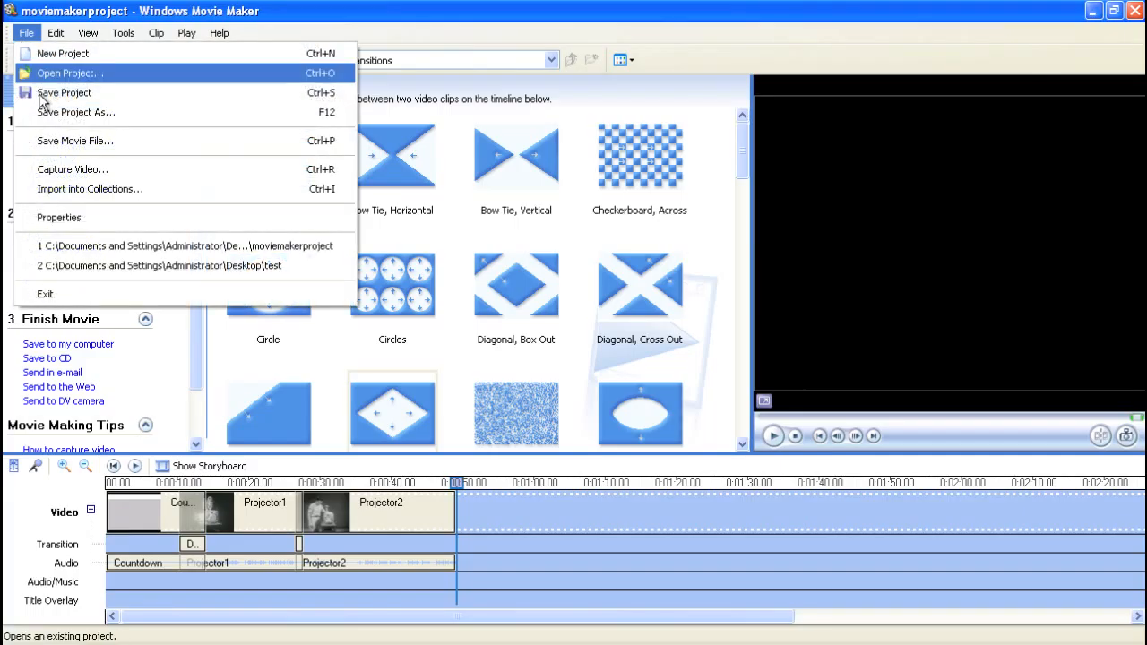
pyautogui.click(41, 99)
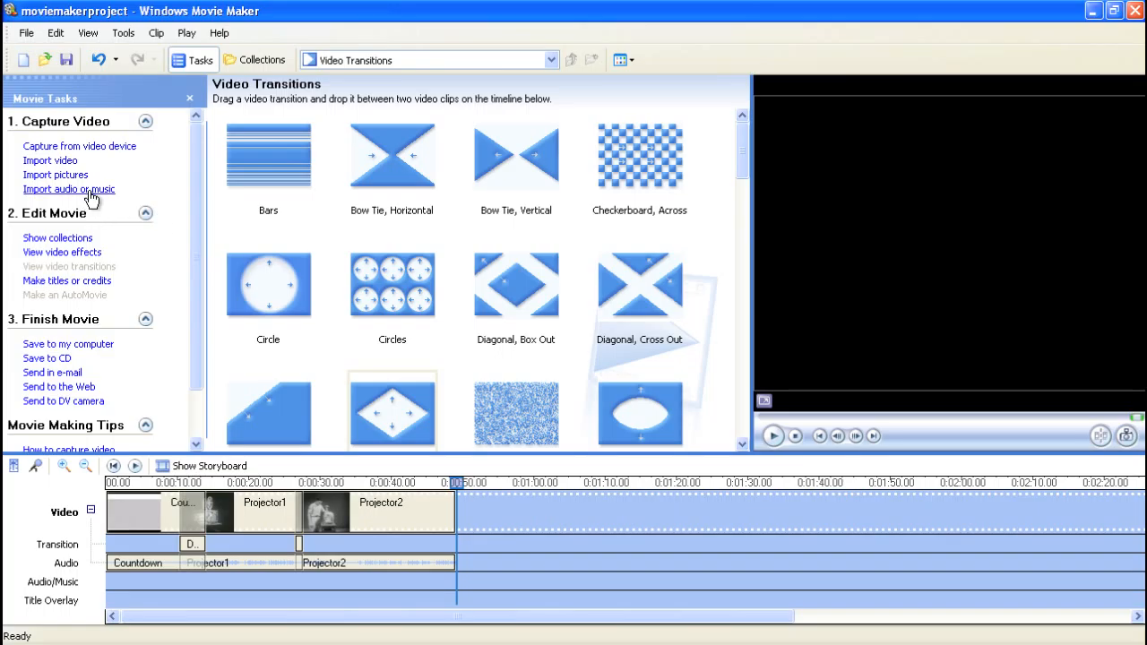
# Step: Import the music file chinmayadunster_lake from the moviemaker_project folder into the collections
pyautogui.click(69, 189)
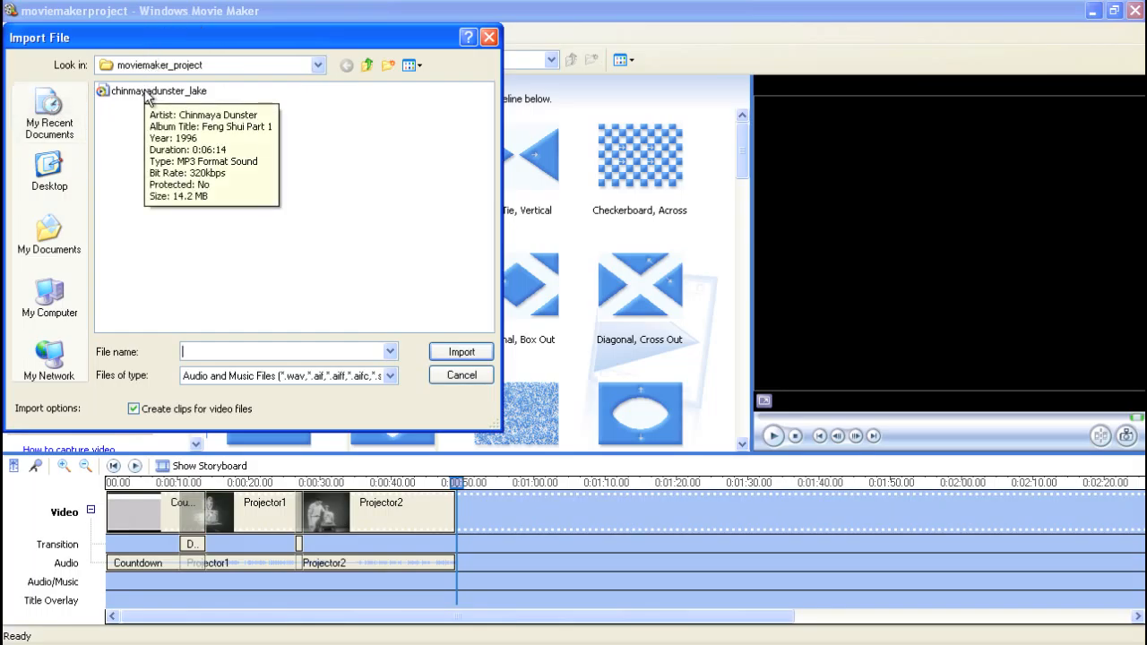
pyautogui.click(172, 99)
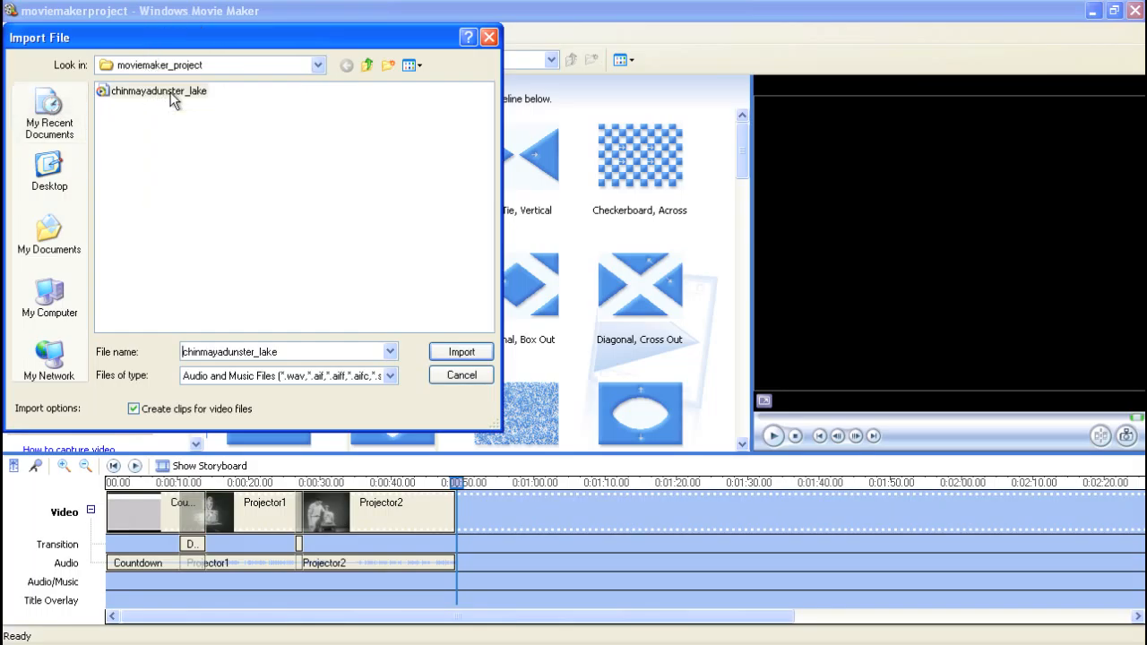
pyautogui.click(172, 99)
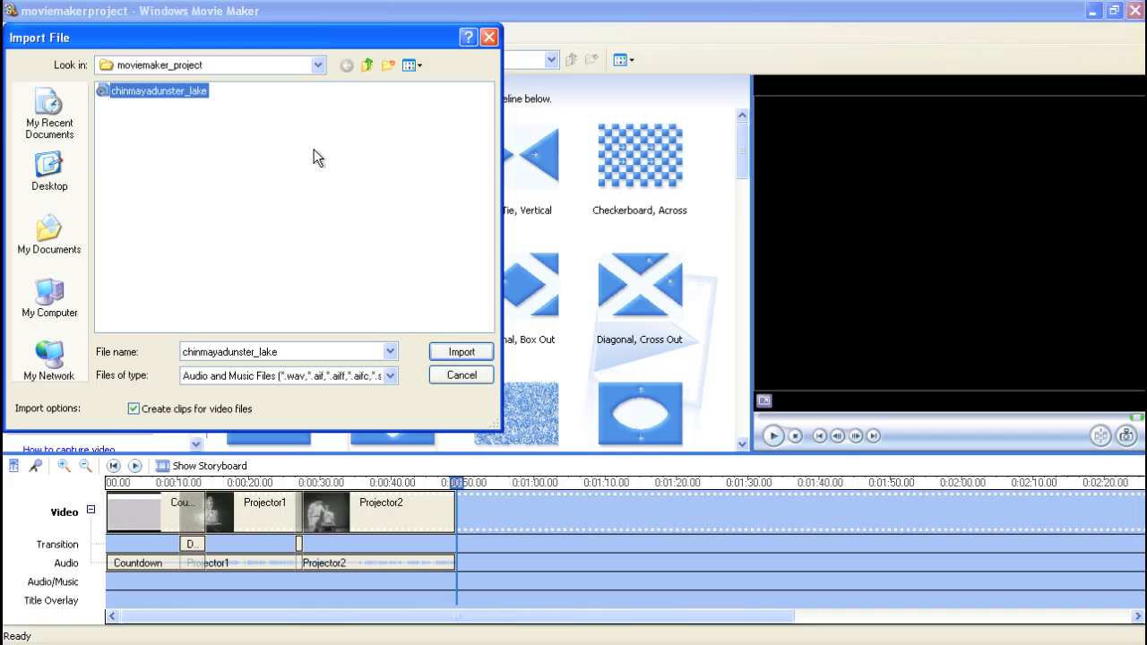
pyautogui.click(472, 353)
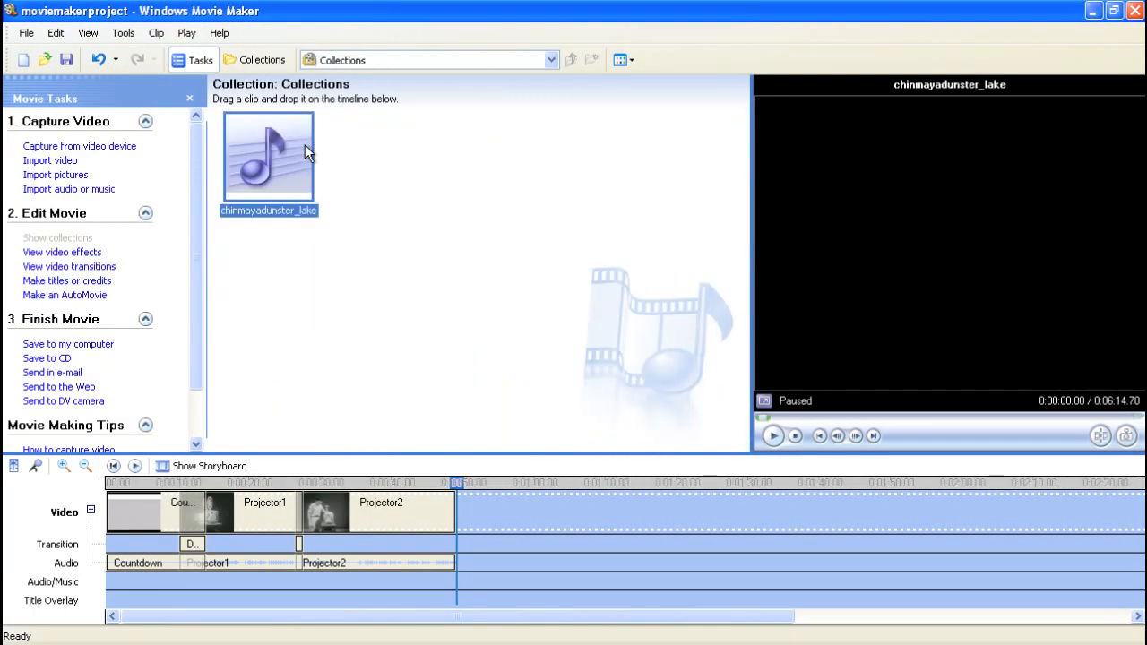
# Step: Review the available collections and the Collections view, and return to the movie tasks
pyautogui.click(550, 61)
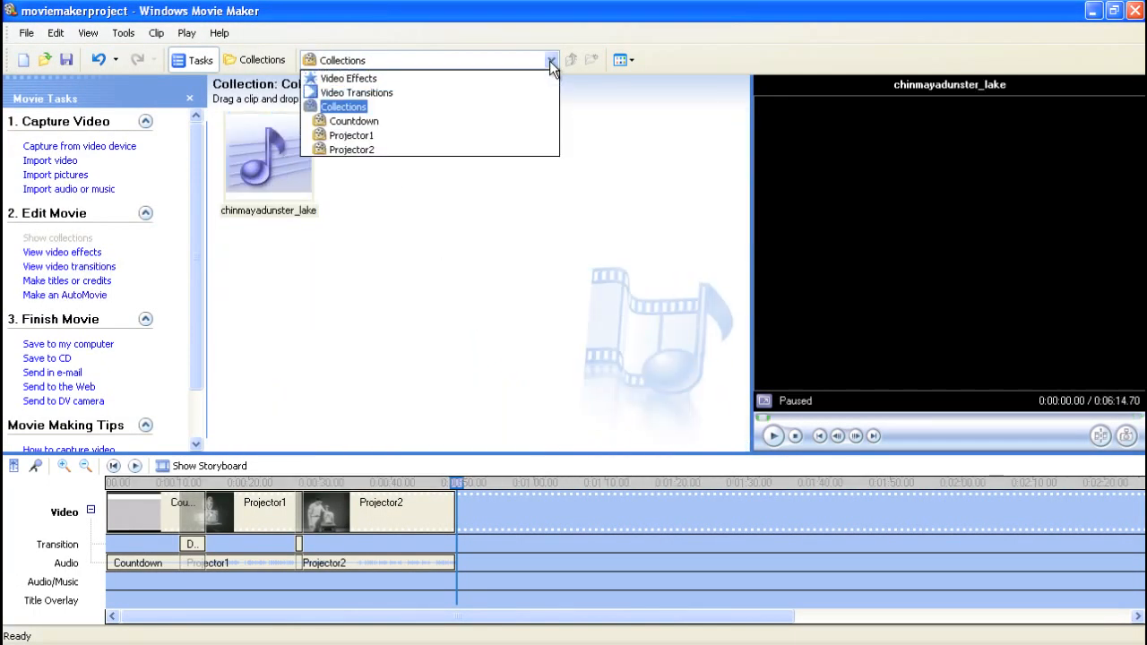
pyautogui.click(626, 181)
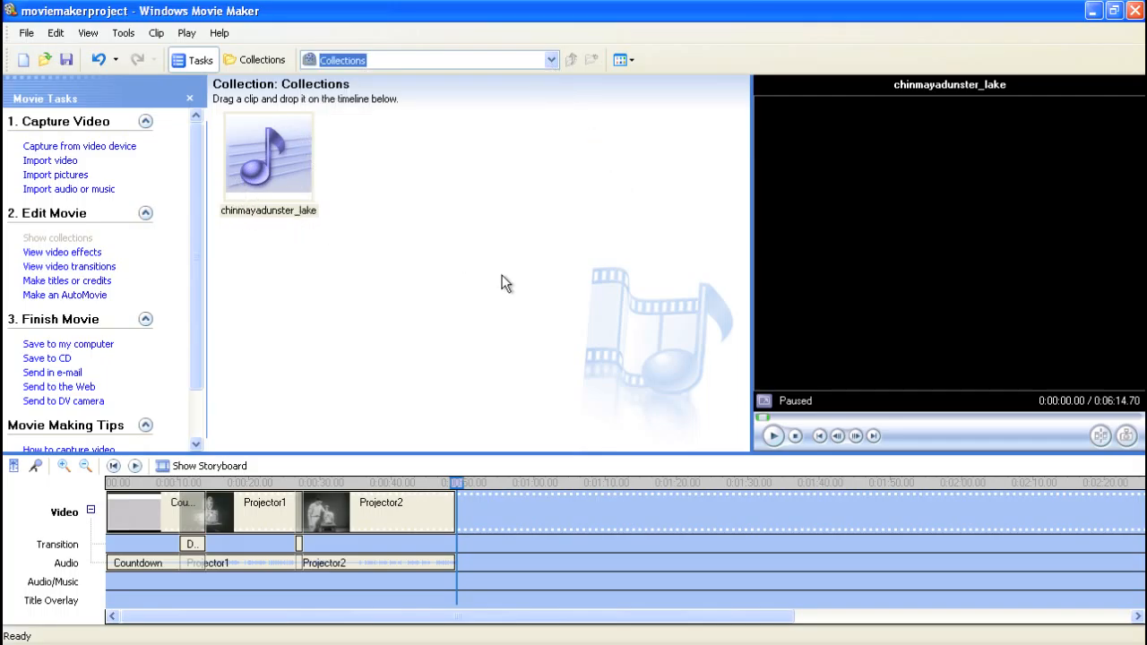
pyautogui.click(192, 60)
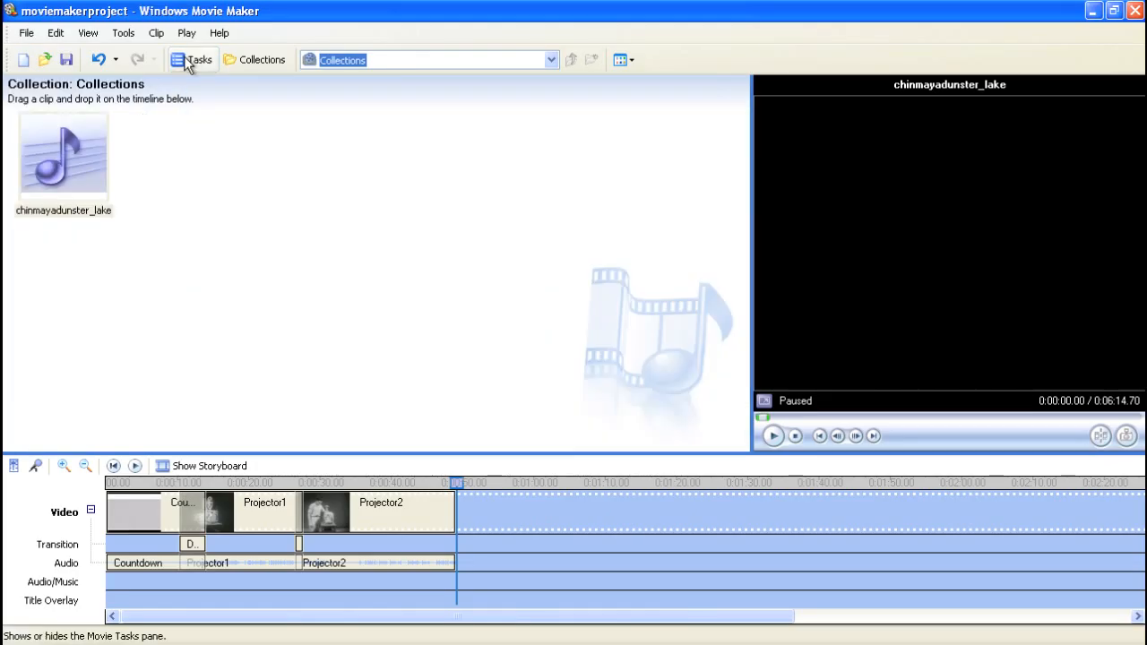
pyautogui.click(188, 61)
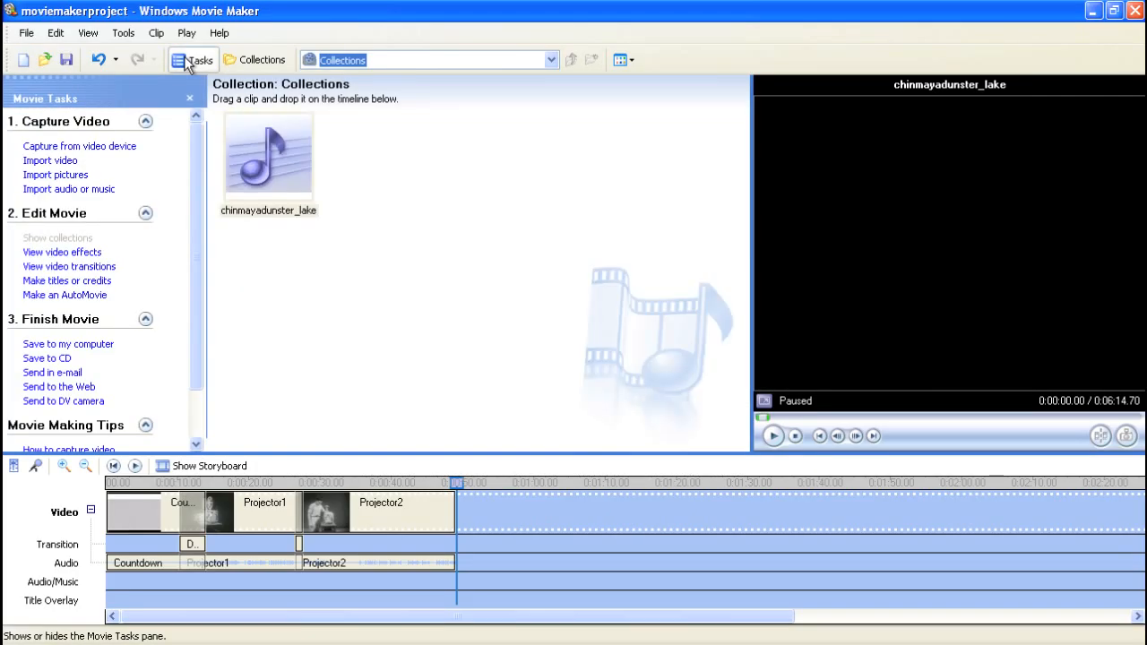
pyautogui.click(263, 61)
pyautogui.click(265, 61)
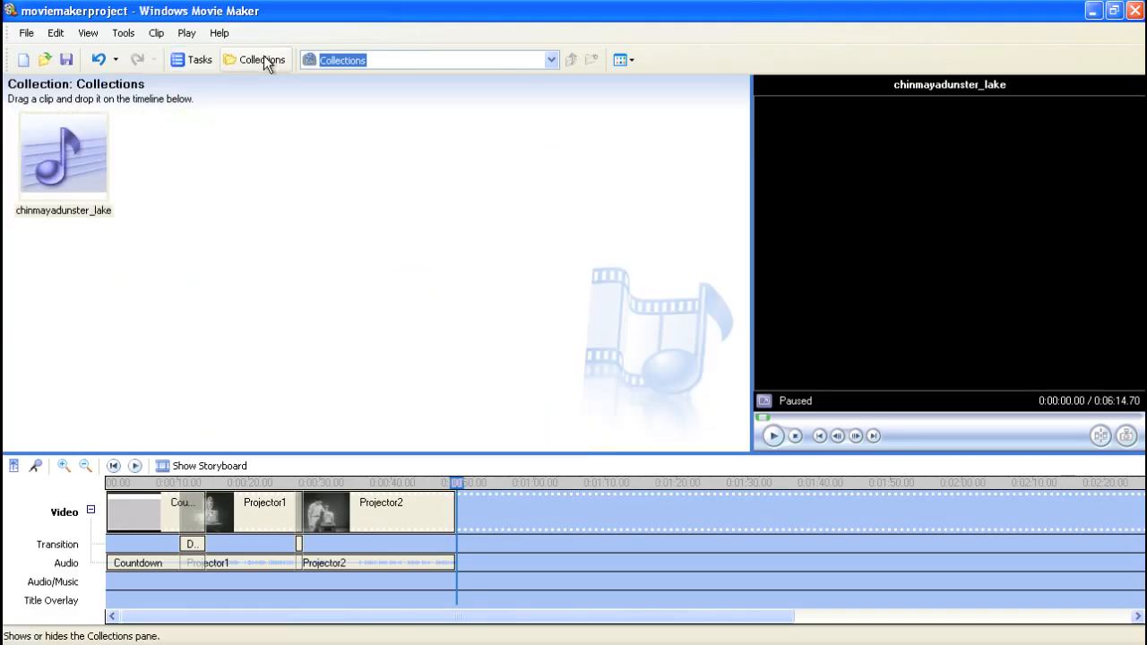
pyautogui.click(263, 57)
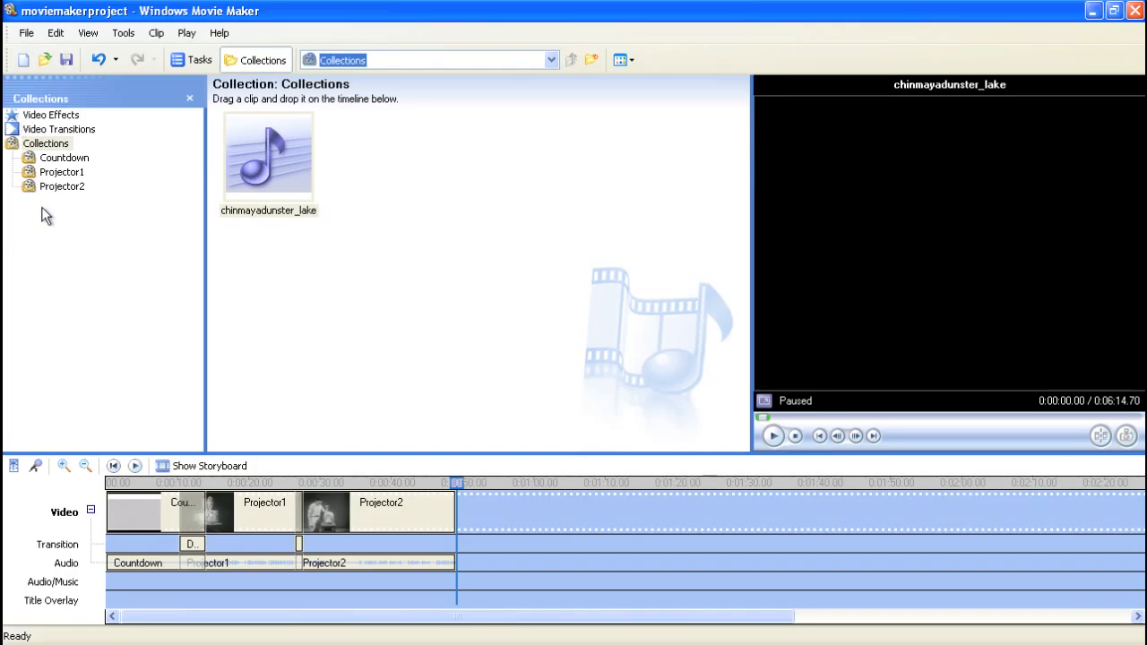
pyautogui.click(199, 61)
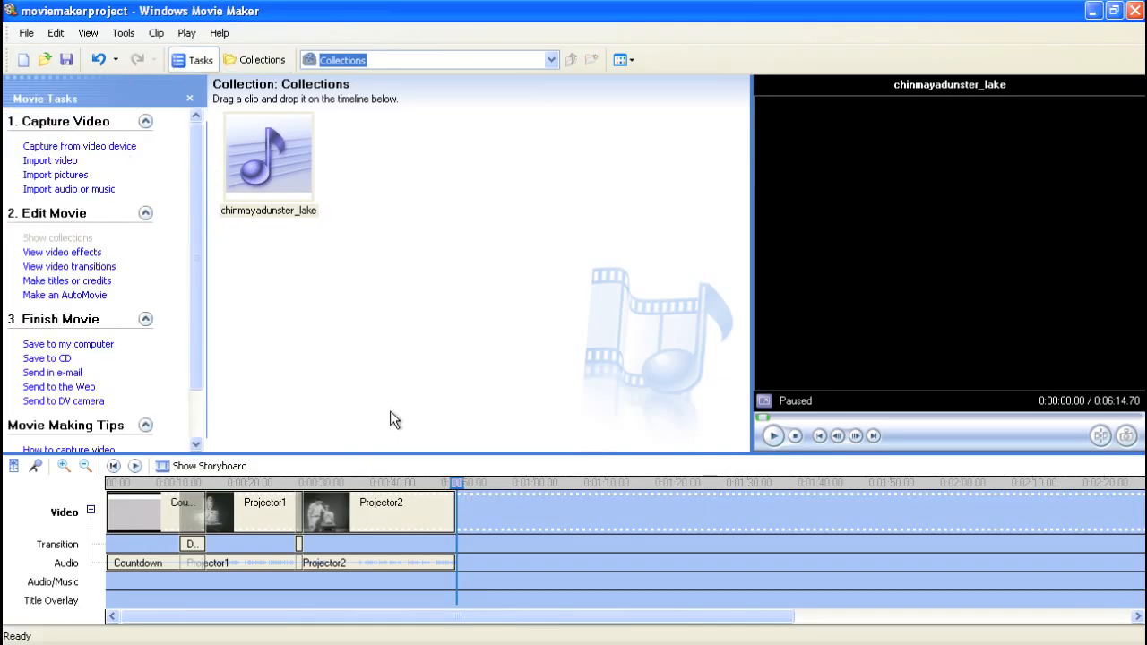
# Step: Add the chinmayadunster_lake music clip to the Audio/Music track at the start of the timeline
pyautogui.click(348, 215)
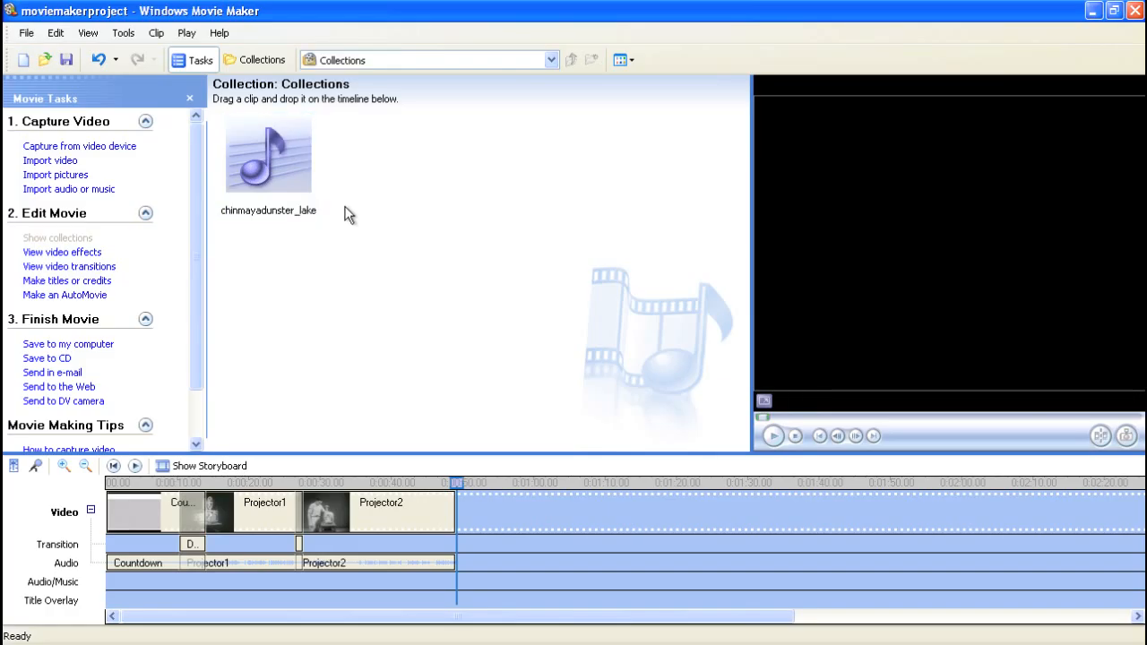
pyautogui.click(266, 166)
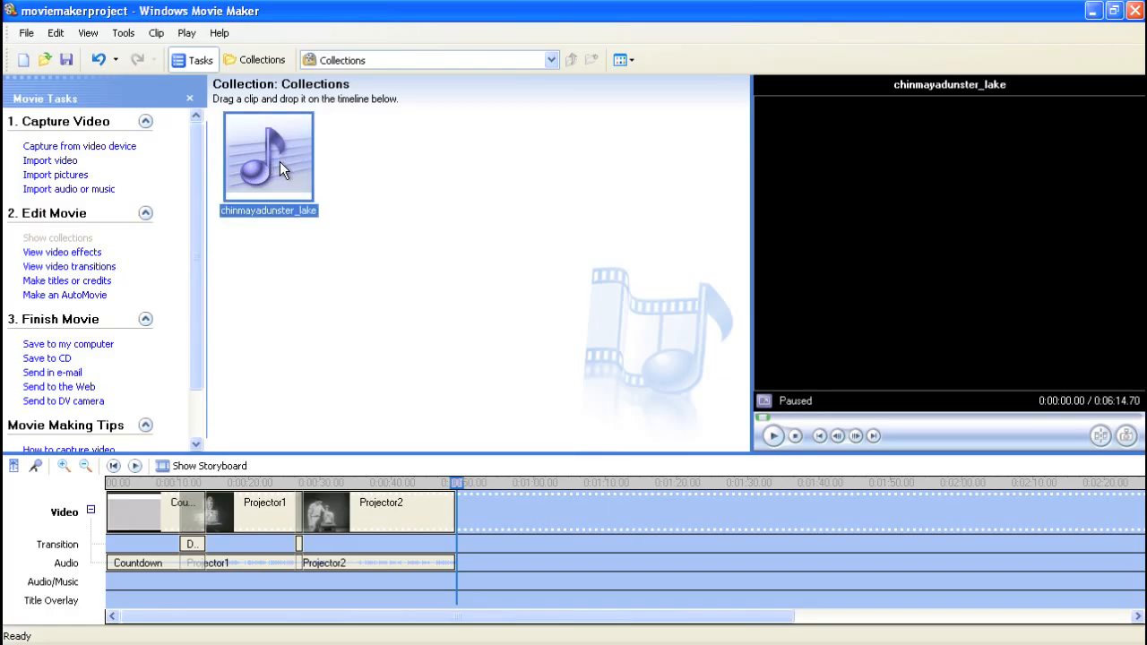
pyautogui.moveTo(280, 162)
pyautogui.mouseDown()
pyautogui.moveTo(191, 517)
pyautogui.moveTo(125, 570)
pyautogui.moveTo(92, 579)
pyautogui.mouseUp()
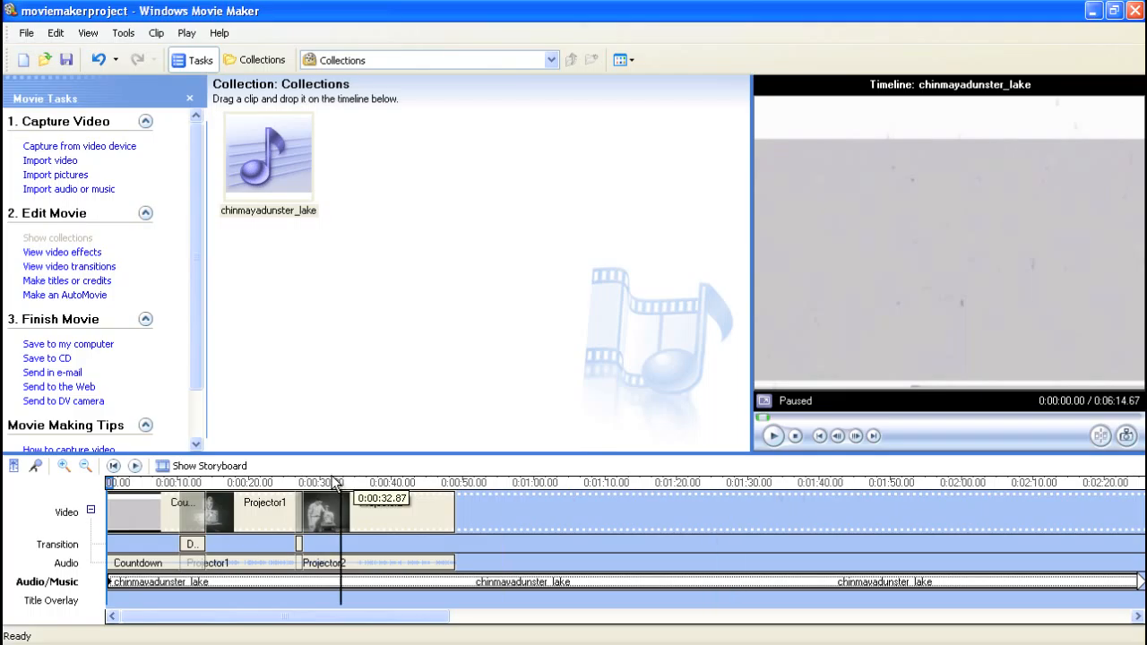
# Step: Split the chinmayadunster_lake music at about 0:00:49.07, where the video ends, and delete the part after the split
pyautogui.click(457, 484)
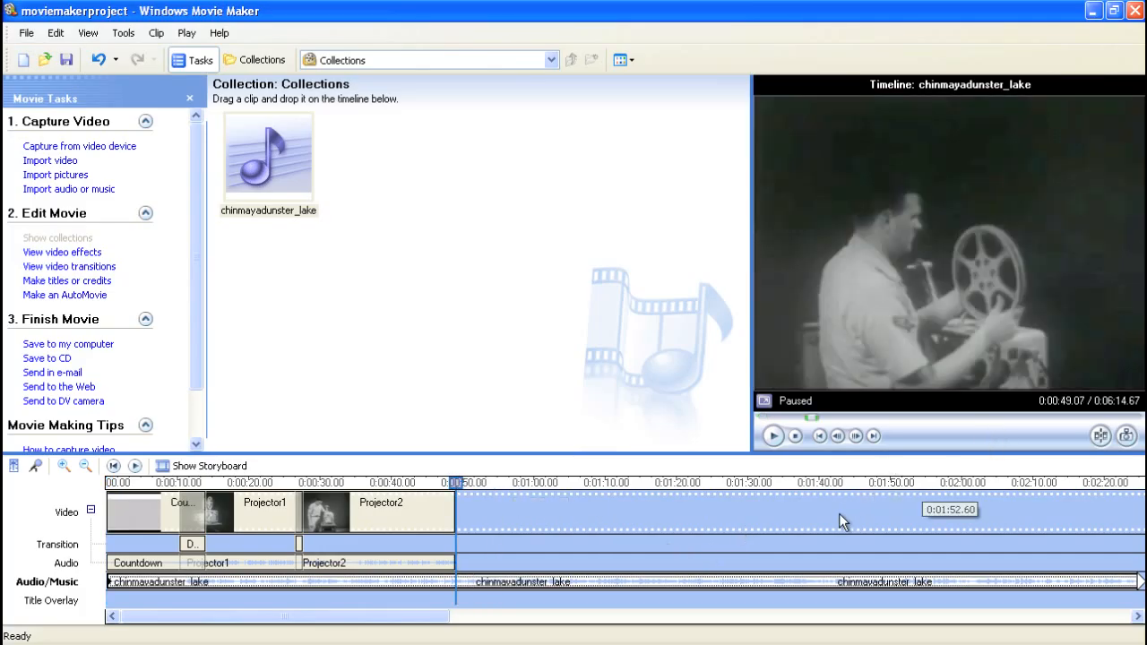
pyautogui.click(1102, 437)
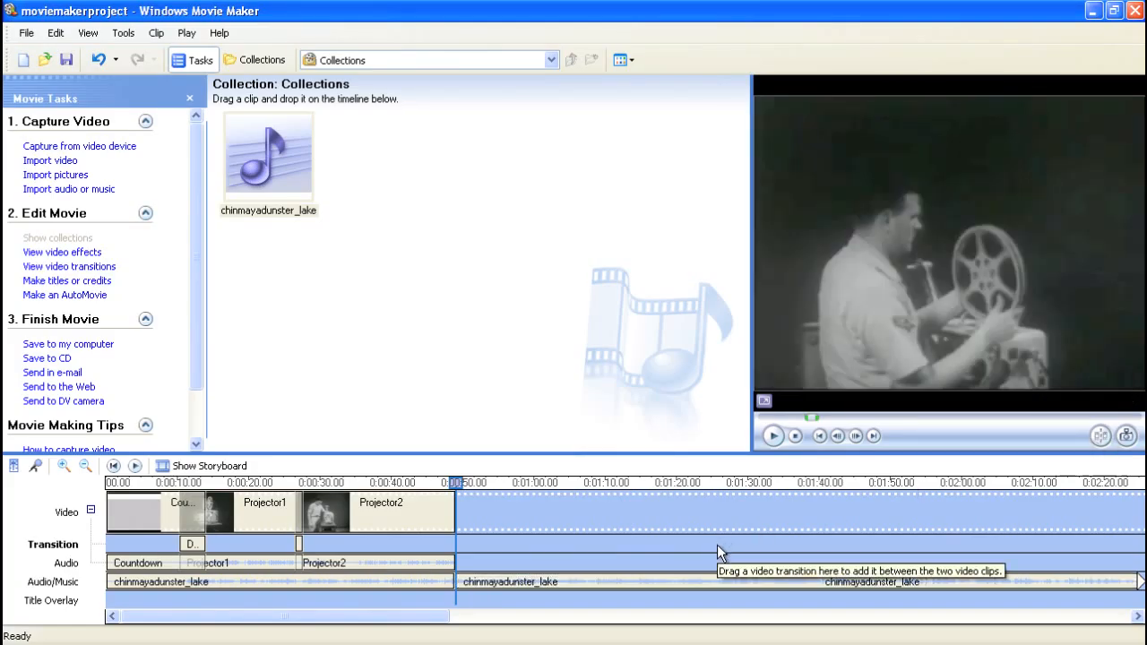
pyautogui.click(657, 584)
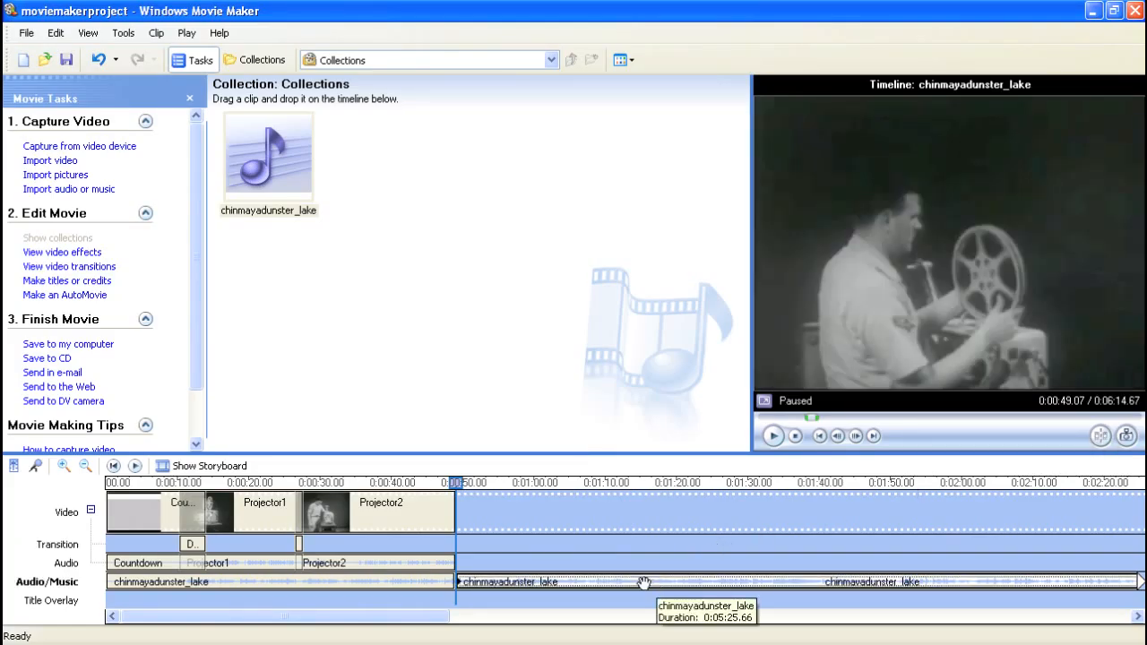
pyautogui.click(52, 34)
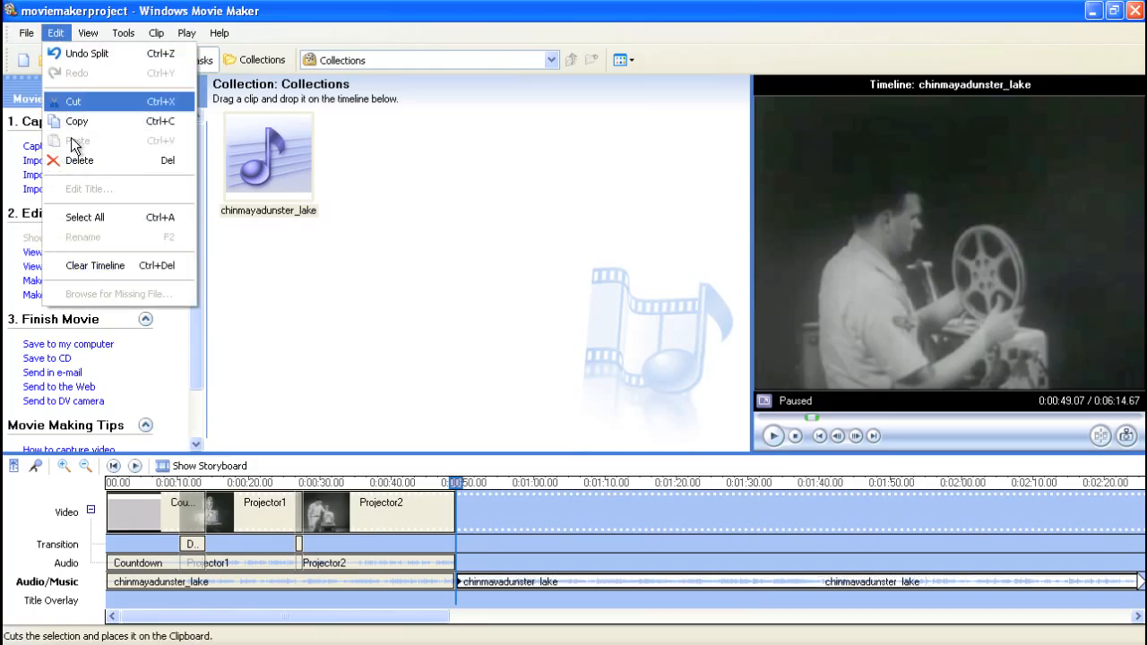
pyautogui.click(77, 161)
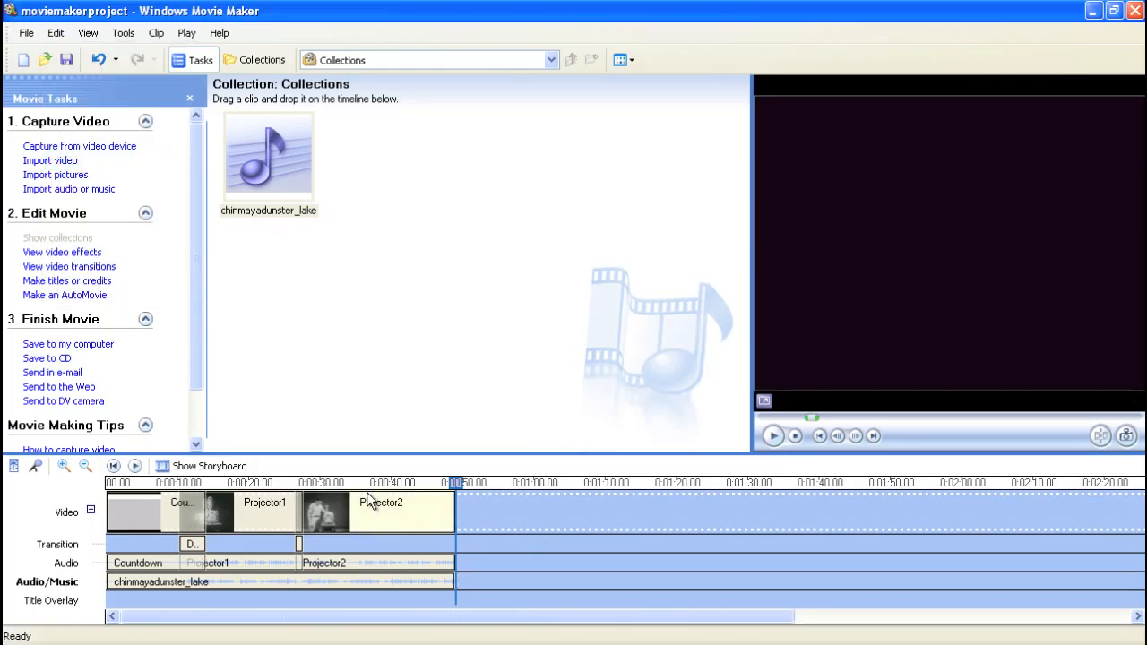
# Step: Play the movie from about 0:00:18.33 to check how the music sounds together with the video's audio, and pause it
pyautogui.click(374, 484)
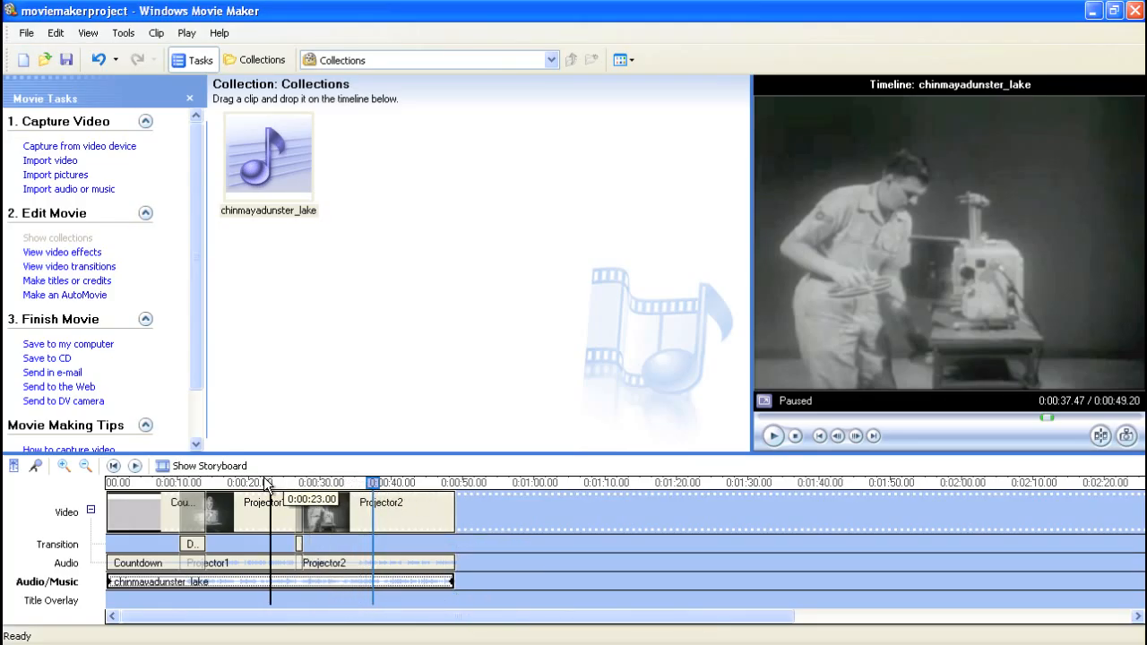
pyautogui.click(237, 484)
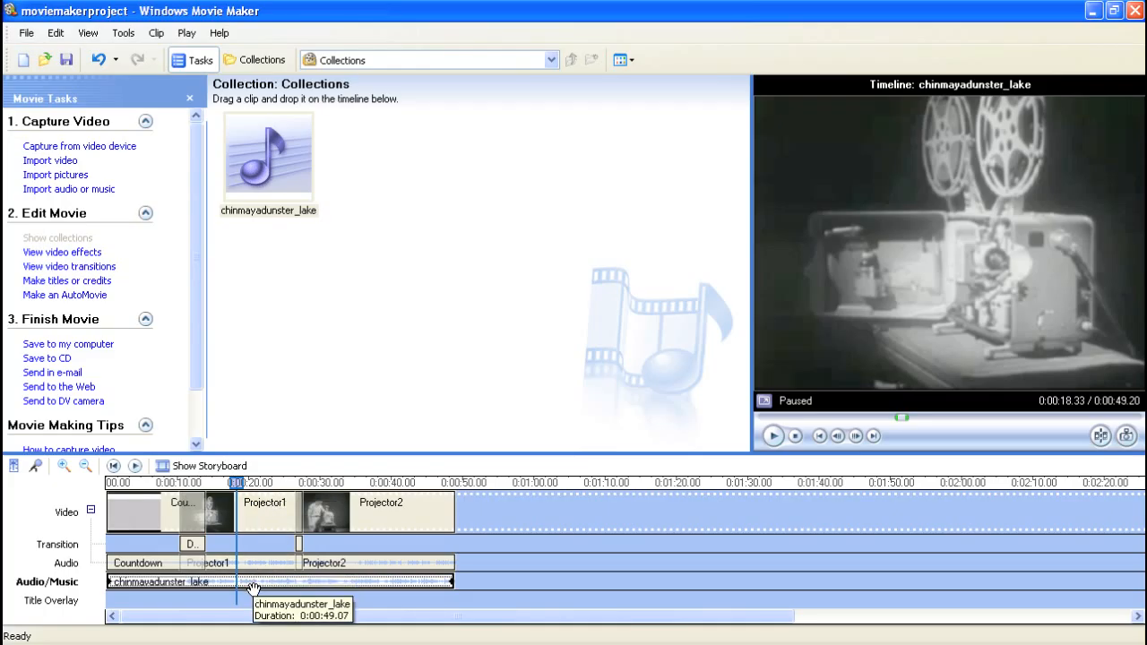
pyautogui.click(773, 435)
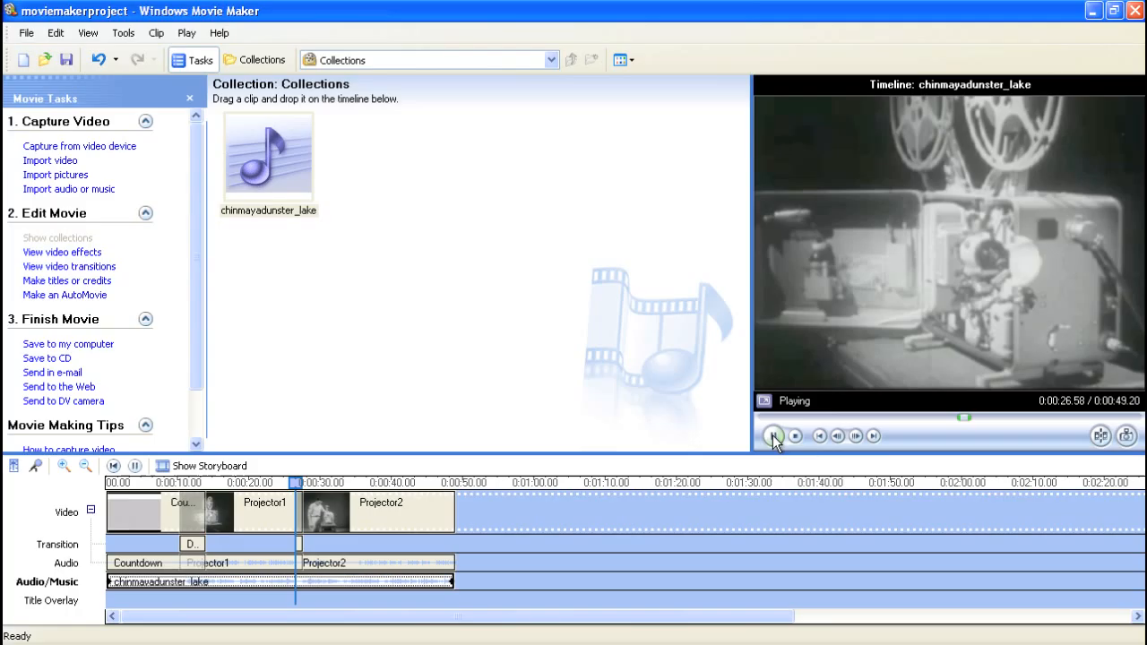
pyautogui.click(774, 437)
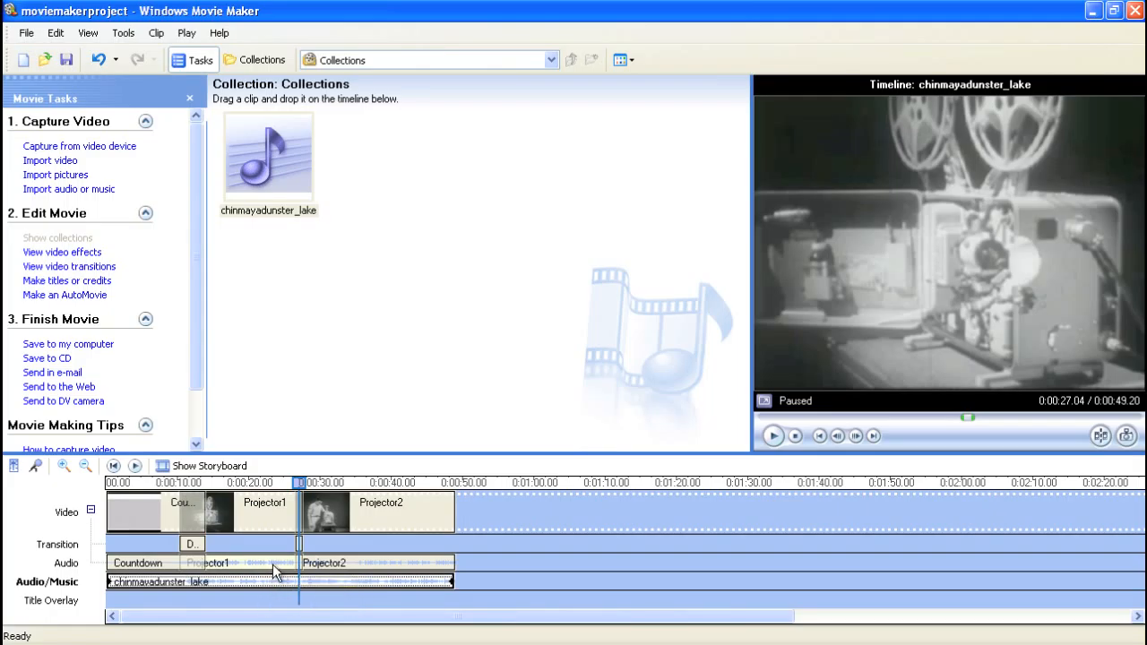
# Step: Try the audio level balance at both extremes and leave it closer to Audio/Music than to the audio from video
pyautogui.click(14, 467)
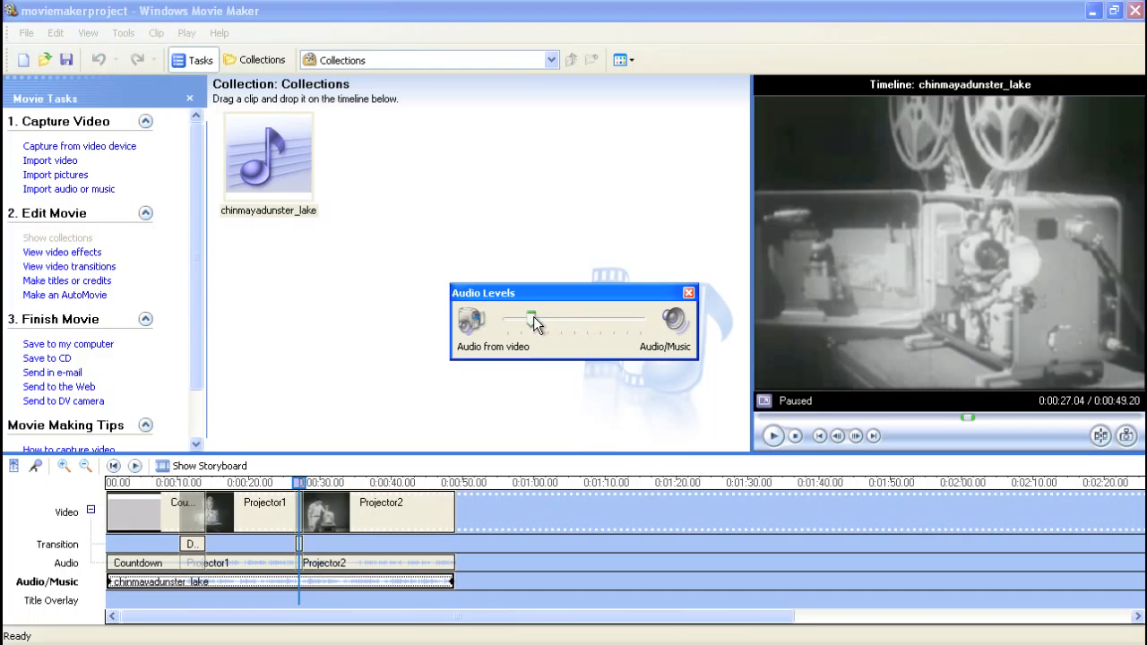
pyautogui.click(526, 318)
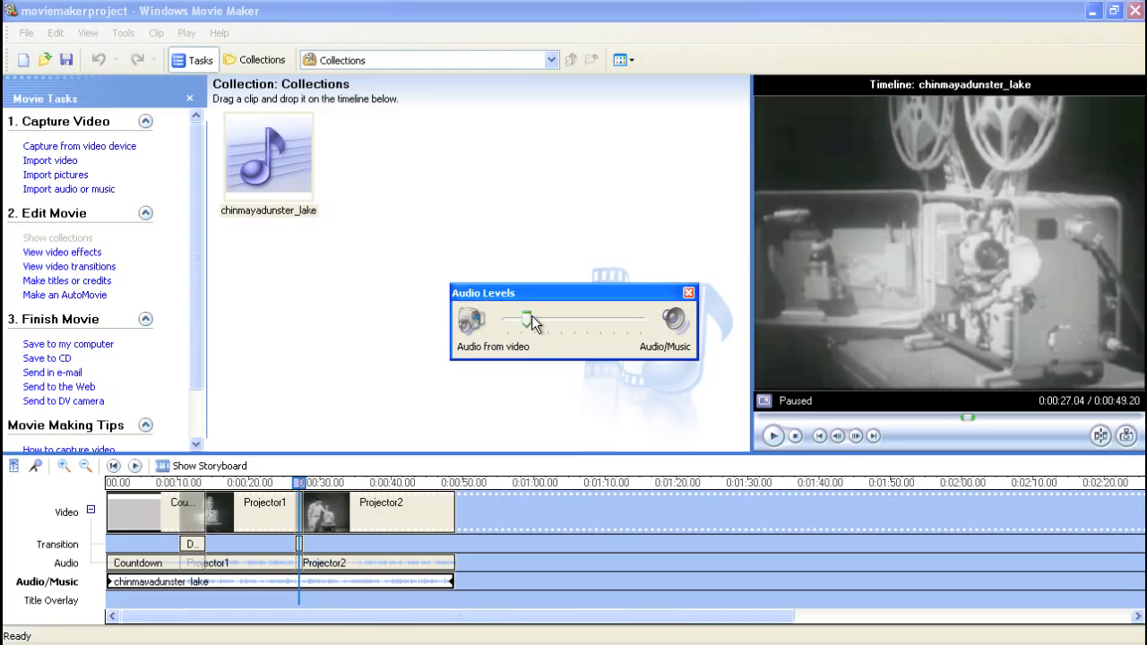
pyautogui.click(619, 315)
pyautogui.moveTo(621, 323); pyautogui.dragTo(672, 328)
pyautogui.moveTo(641, 317); pyautogui.dragTo(472, 320)
pyautogui.moveTo(508, 326); pyautogui.dragTo(606, 326)
pyautogui.click(689, 293)
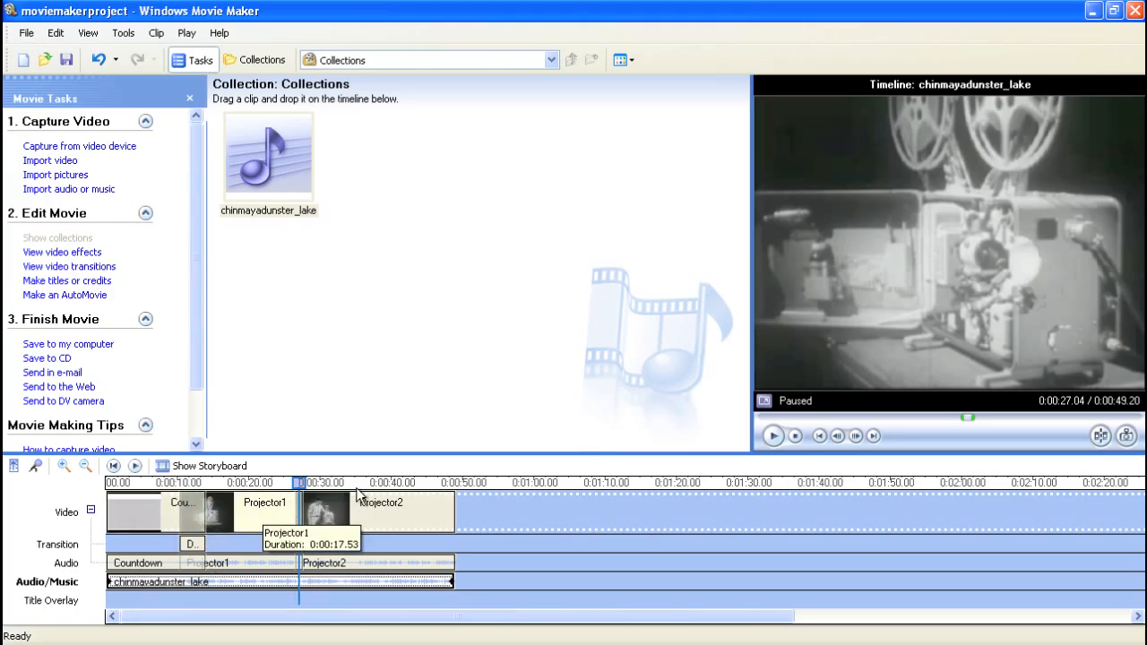
# Step: Apply the Blur video effect to the Projector1 clip and preview it from about 0:00:17.20
pyautogui.moveTo(251, 518)
pyautogui.mouseDown()
pyautogui.moveTo(301, 524)
pyautogui.moveTo(209, 524)
pyautogui.moveTo(199, 544)
pyautogui.mouseUp()
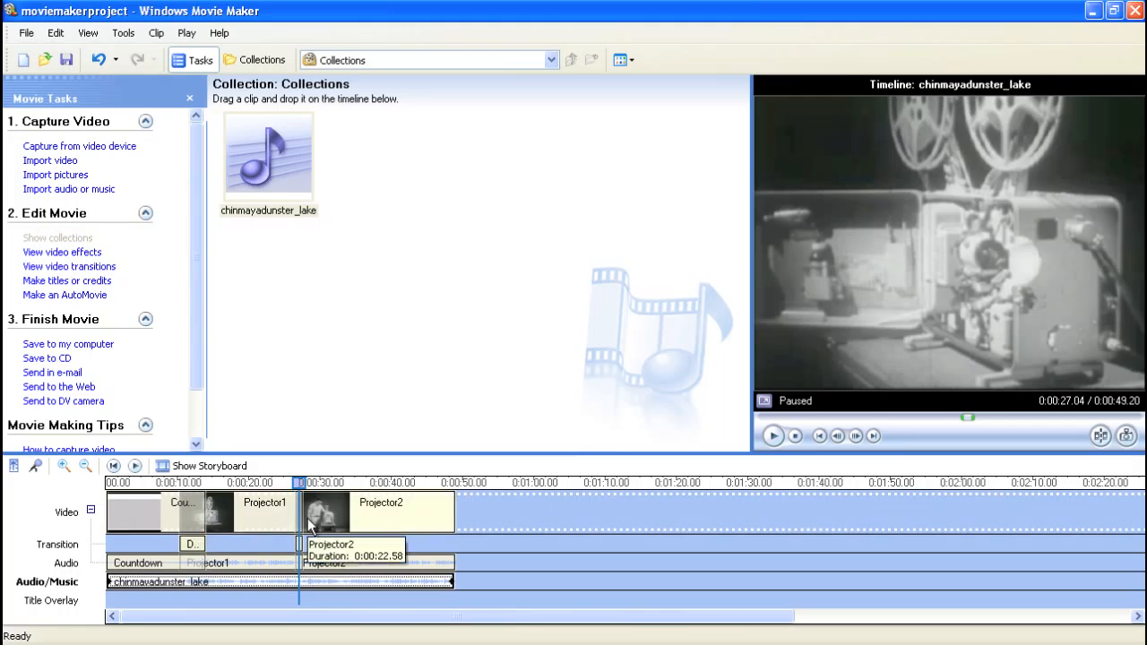
pyautogui.click(70, 255)
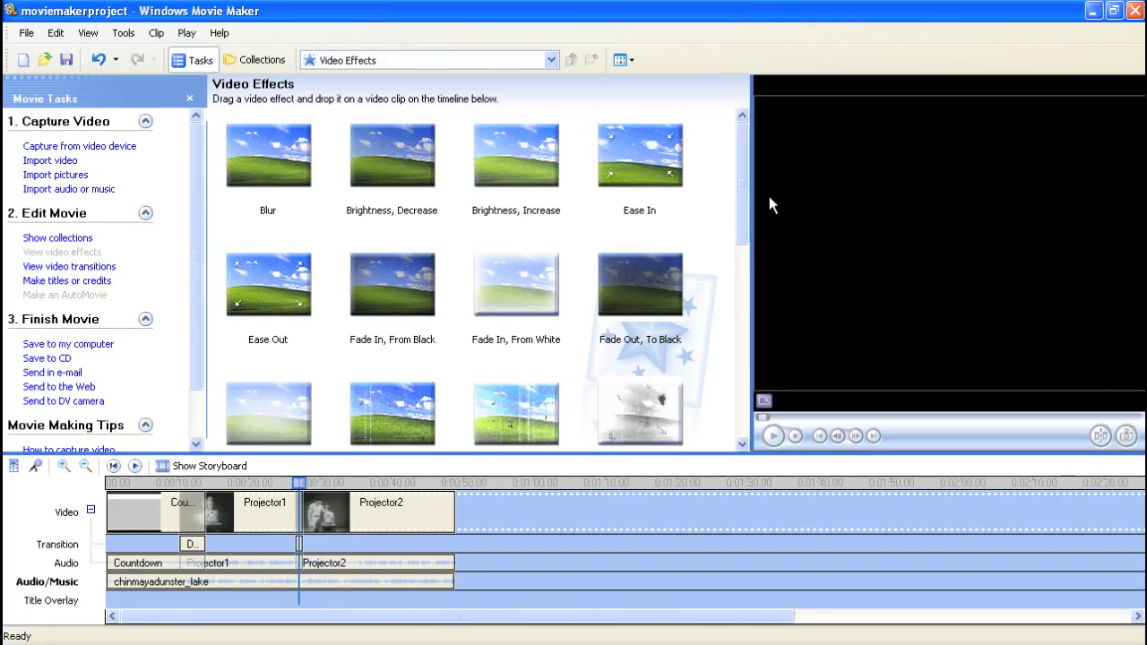
pyautogui.moveTo(737, 159); pyautogui.dragTo(733, 130)
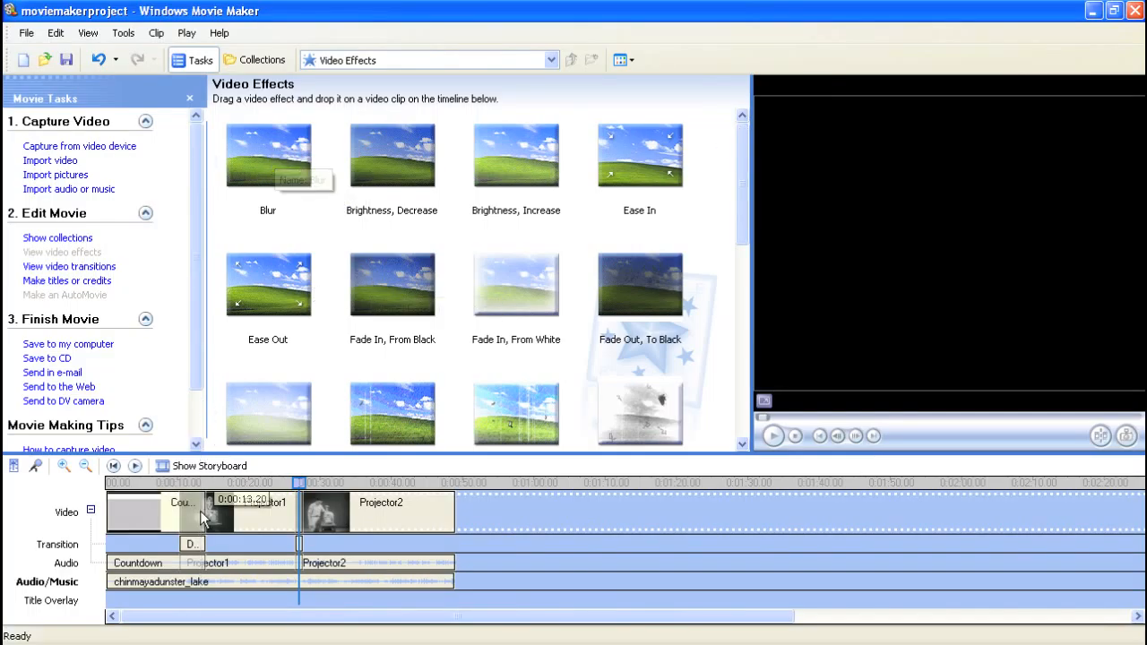
pyautogui.moveTo(271, 163); pyautogui.dragTo(260, 508)
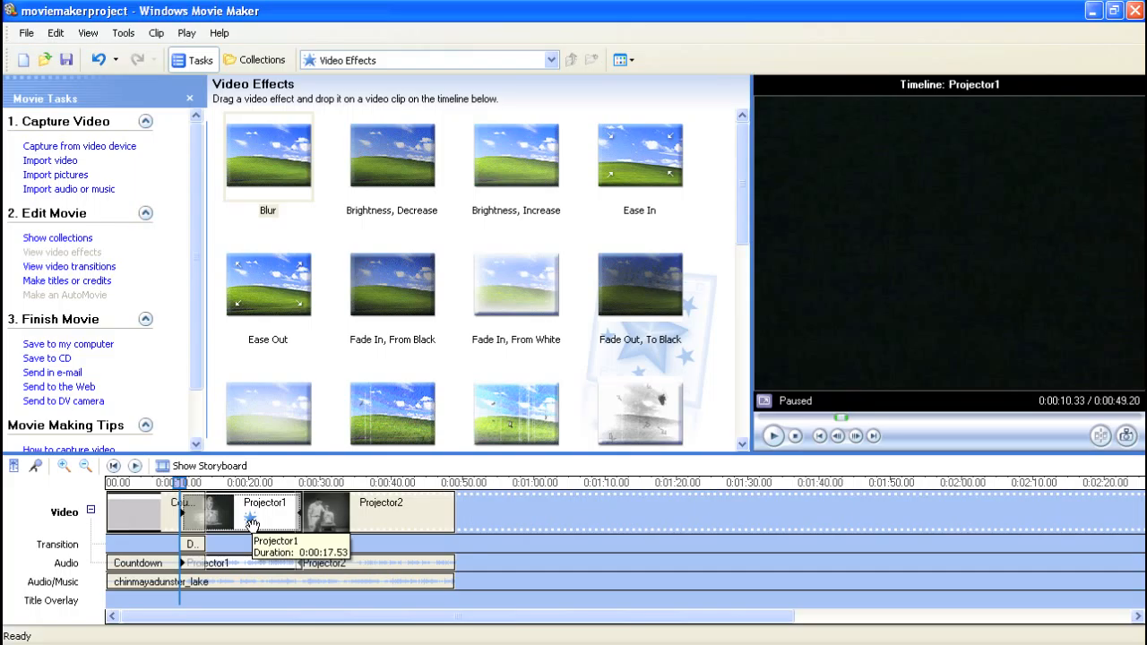
pyautogui.click(231, 483)
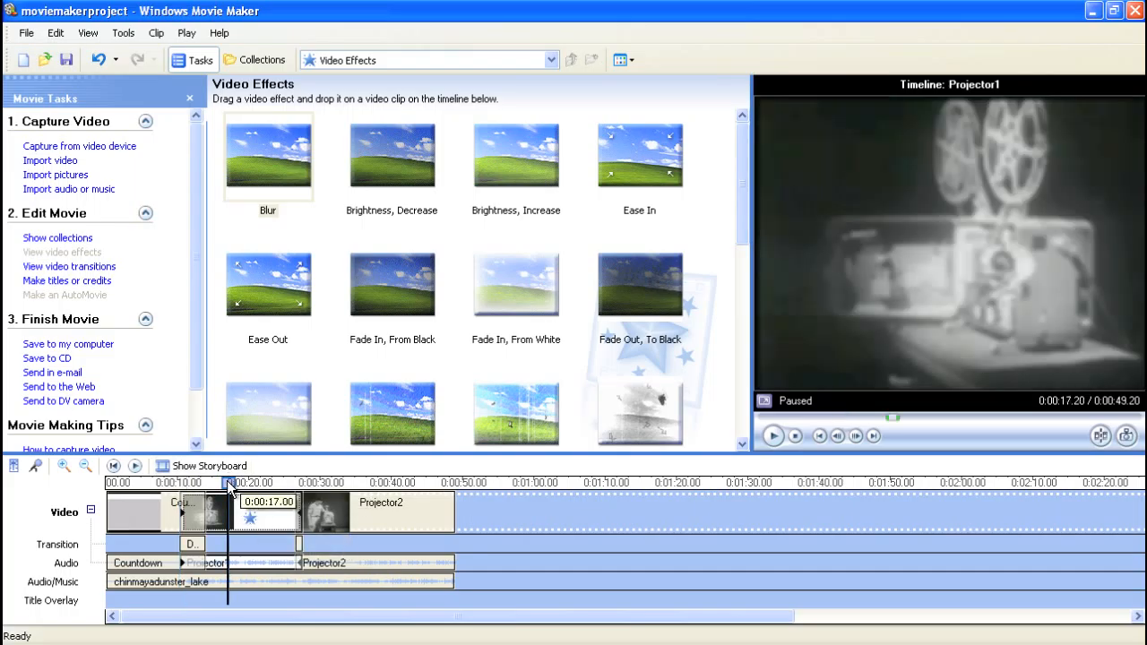
pyautogui.click(774, 436)
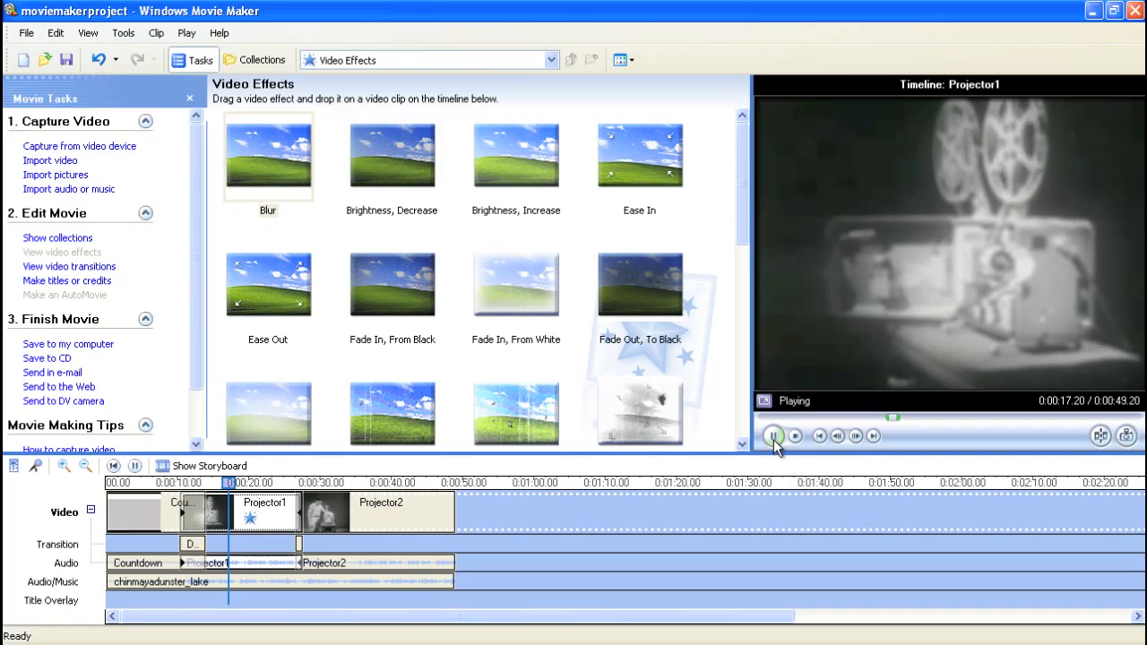